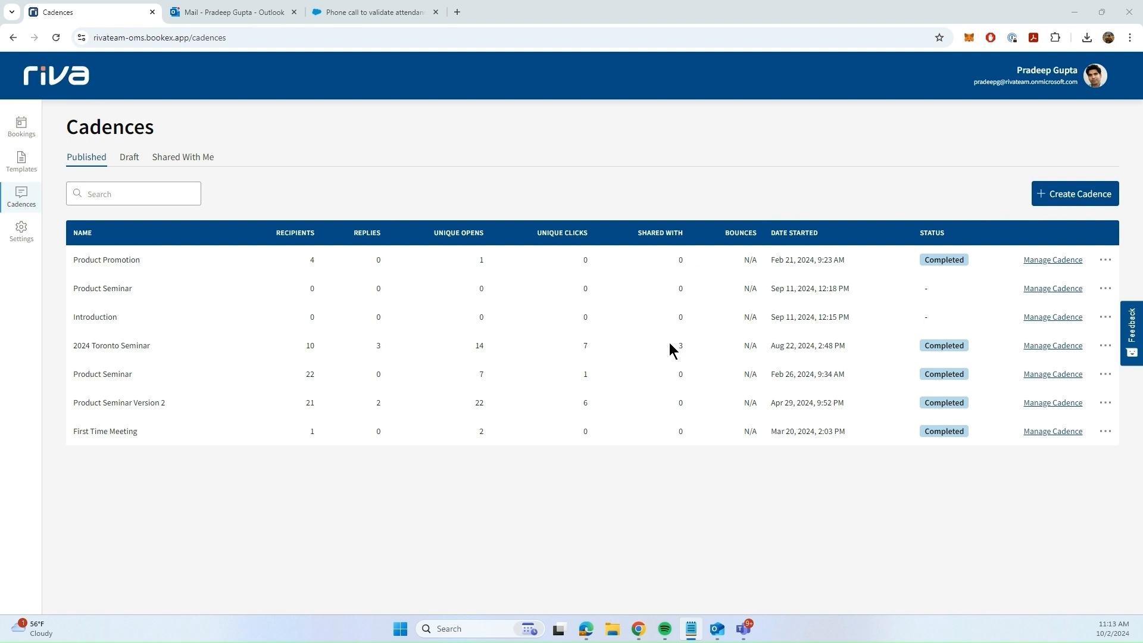
Clone the published 2024 Toronto Seminar cadence.
left_click(1104, 347)
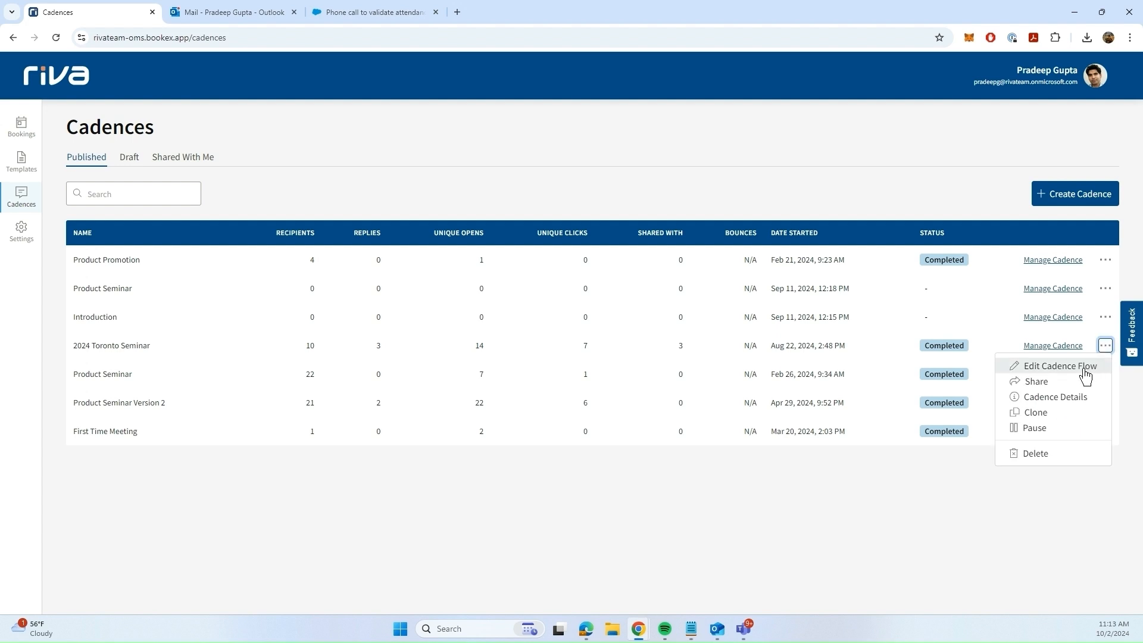
left_click(1039, 412)
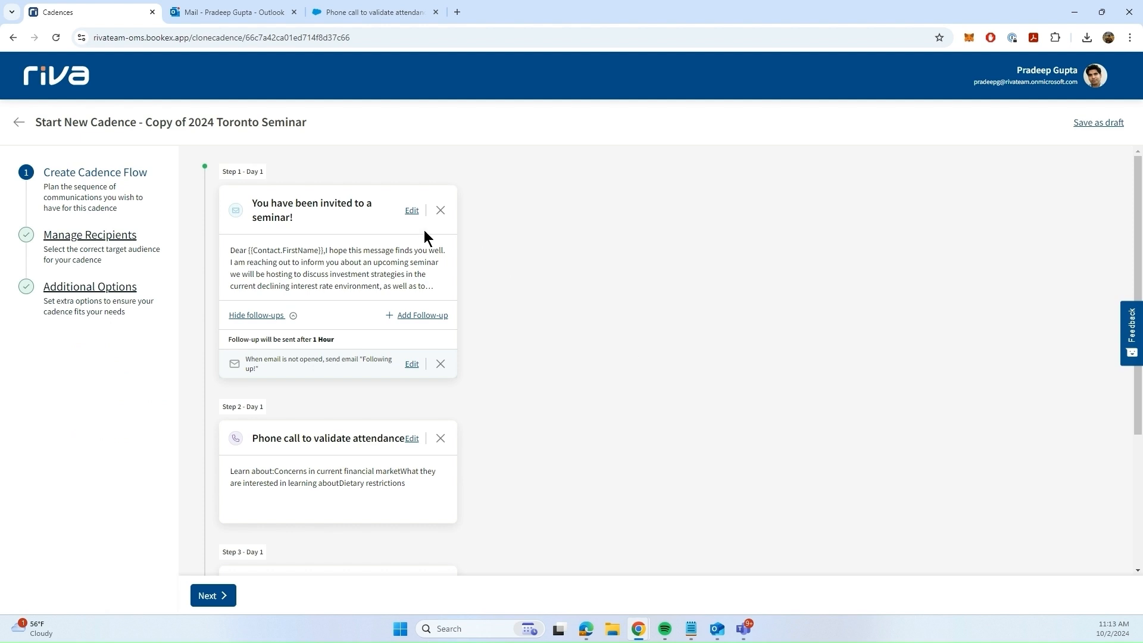
Schedule the step 1 invitation email to send 1 day at 10:00am after the recipient is added, and apply the change.
left_click(412, 211)
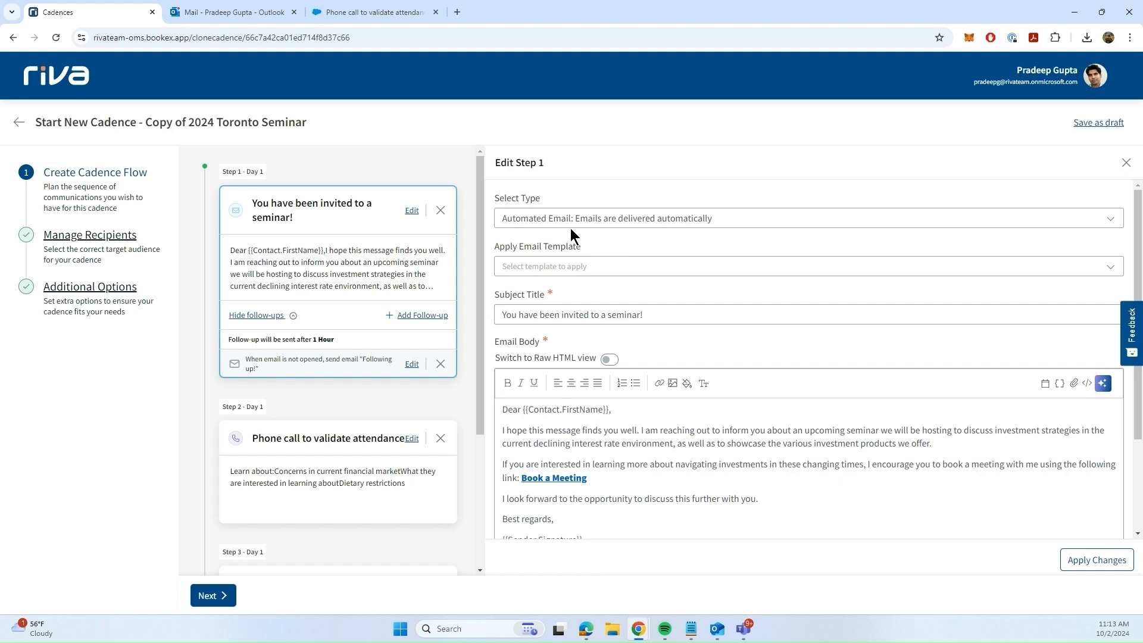
left_click(553, 218)
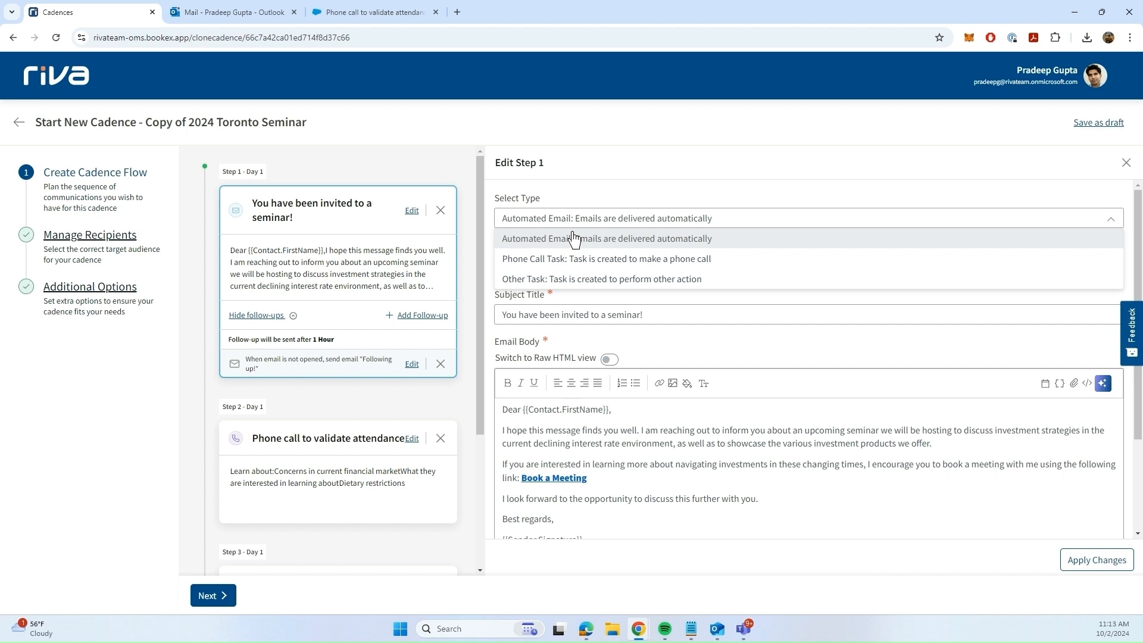
left_click(591, 218)
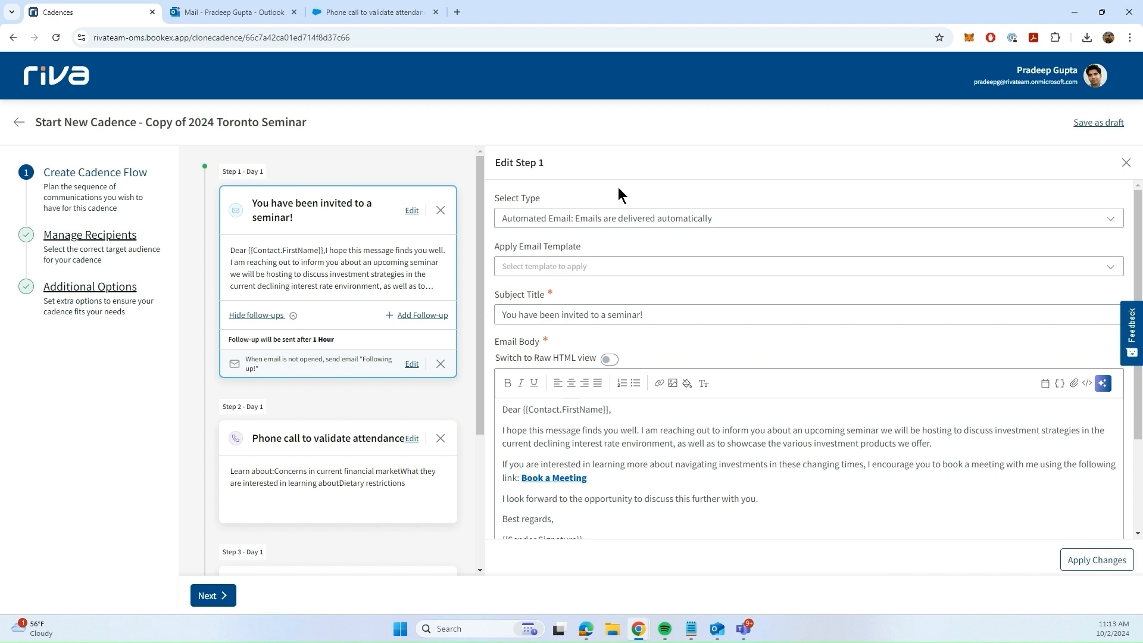
left_click(581, 268)
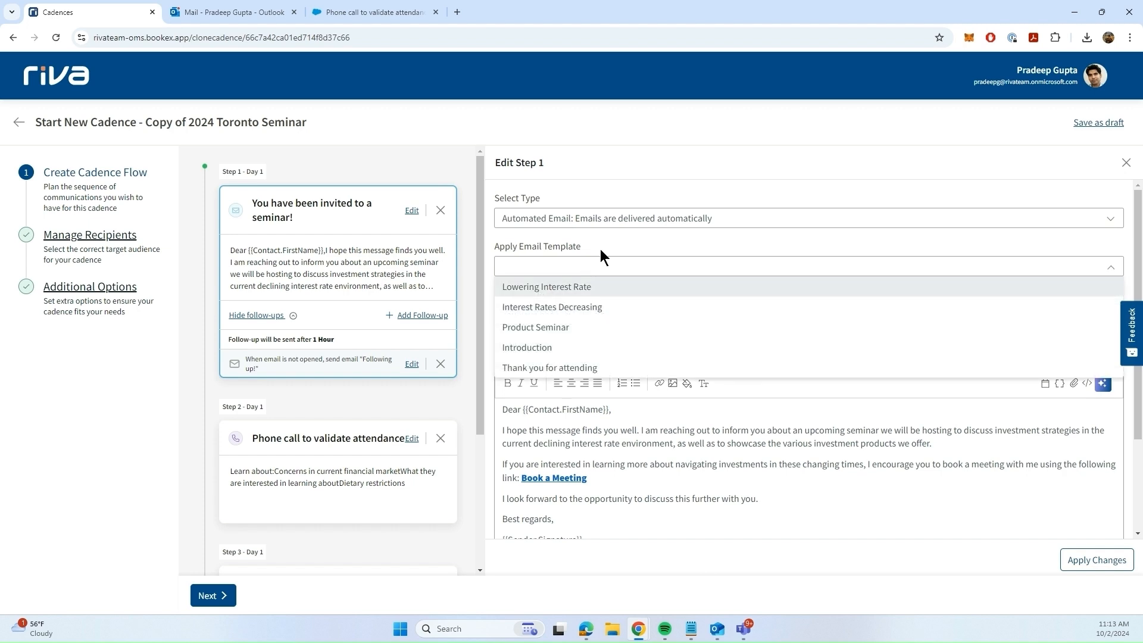
left_click(601, 251)
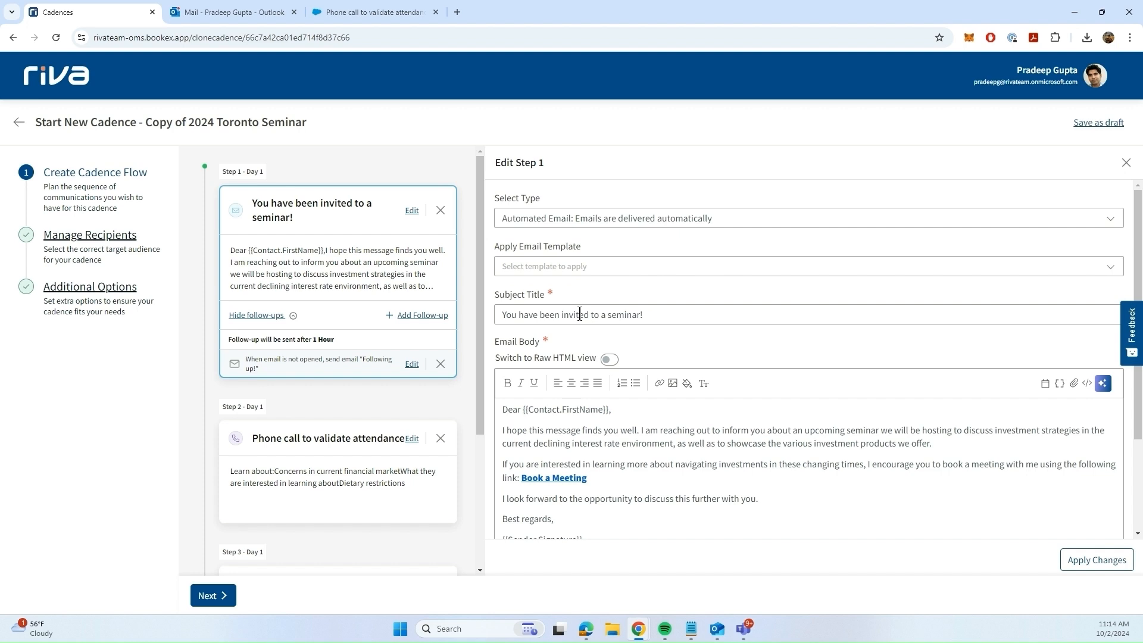
scroll(583, 415, "down", 1)
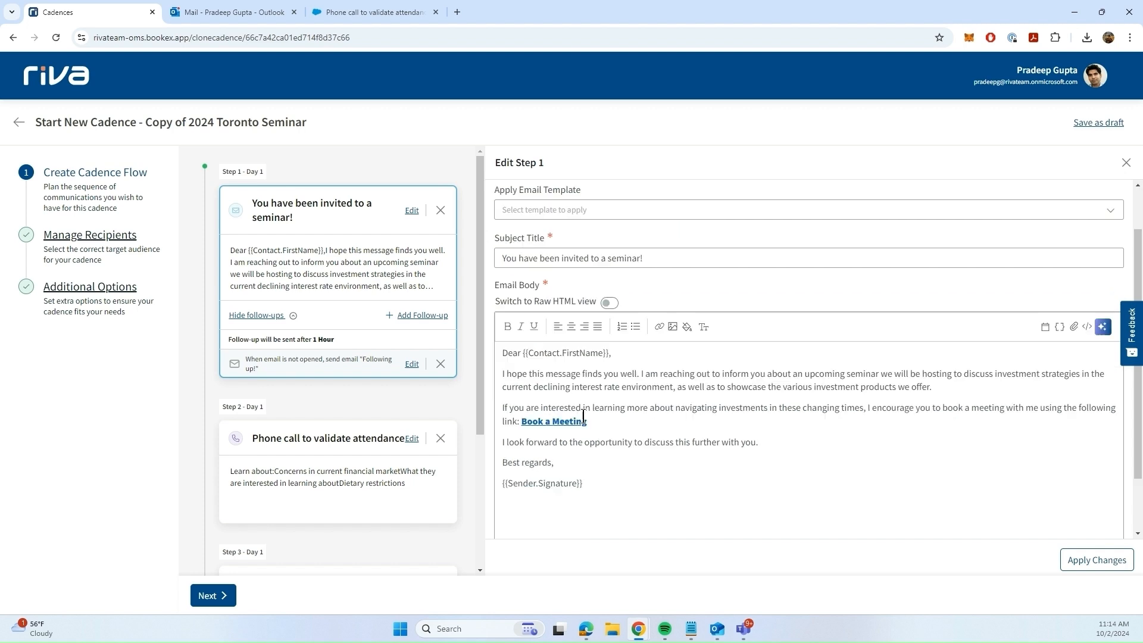
scroll(583, 415, "down", 1)
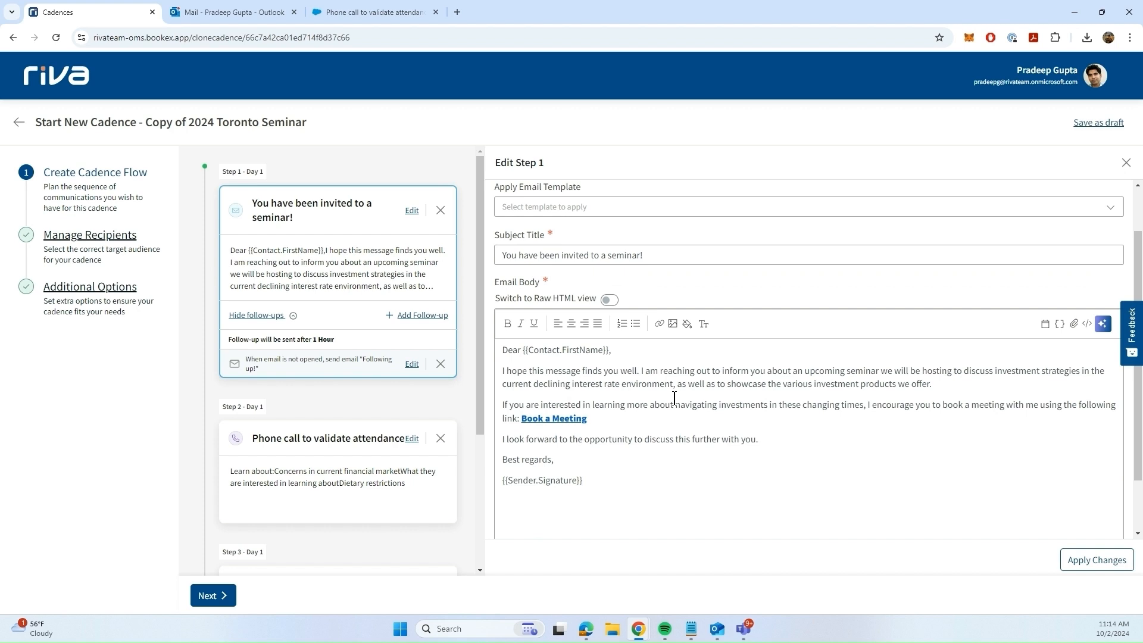
scroll(594, 461, "down", 1)
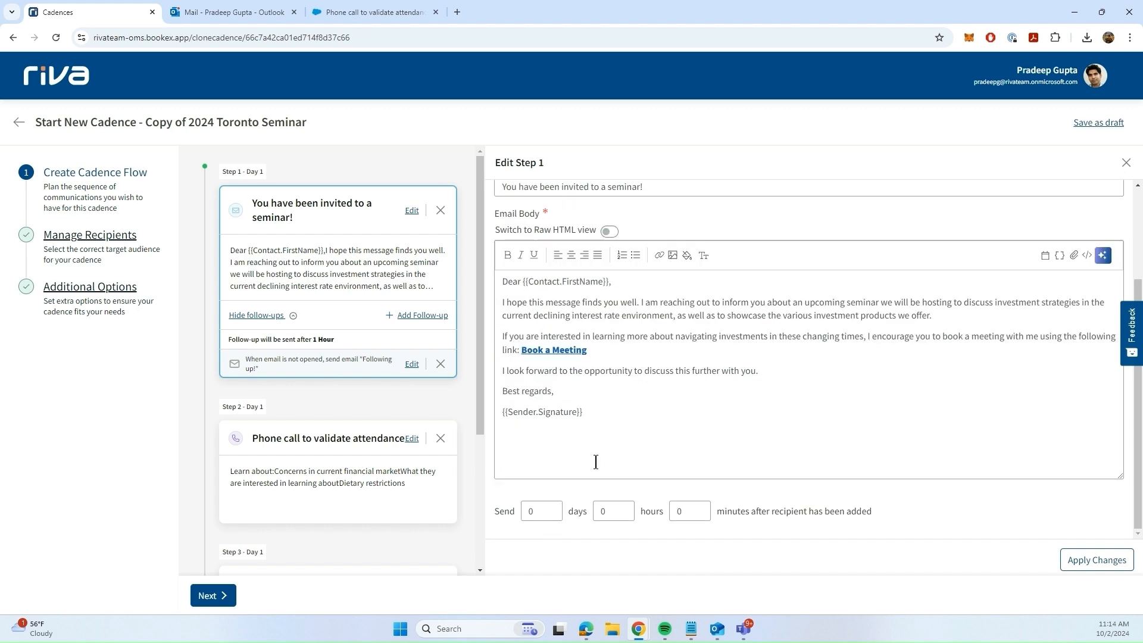
left_click(536, 519)
type("1")
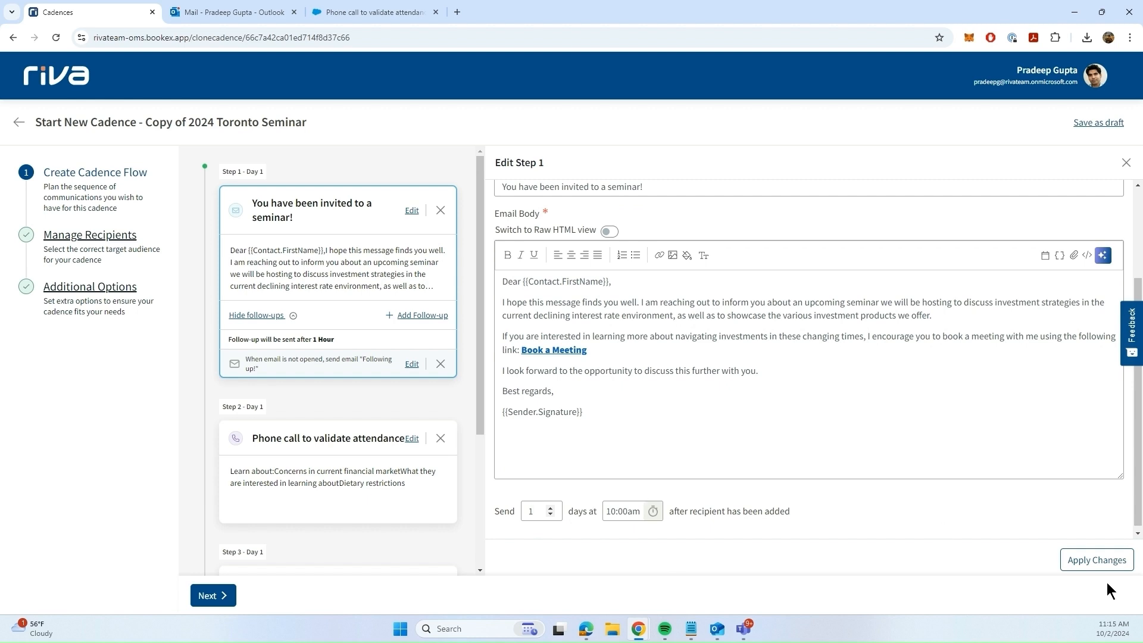
left_click(1096, 560)
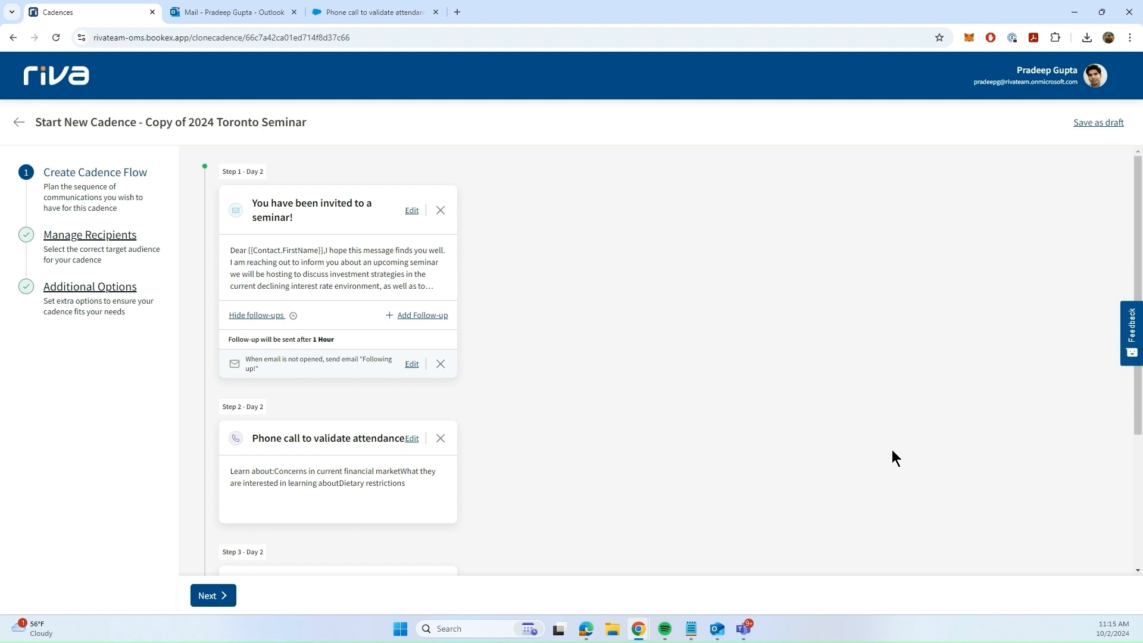
Set the unopened-email follow-up in step 1 to send 1 day at 10:00am after the step's email, and apply the change.
left_click(410, 365)
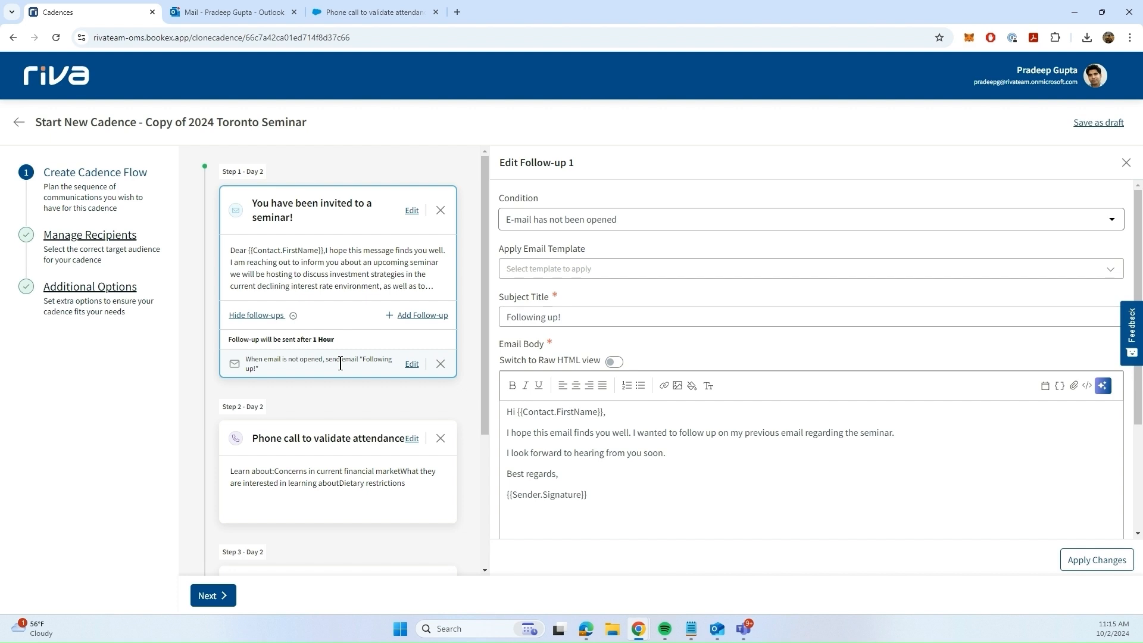
left_click(602, 224)
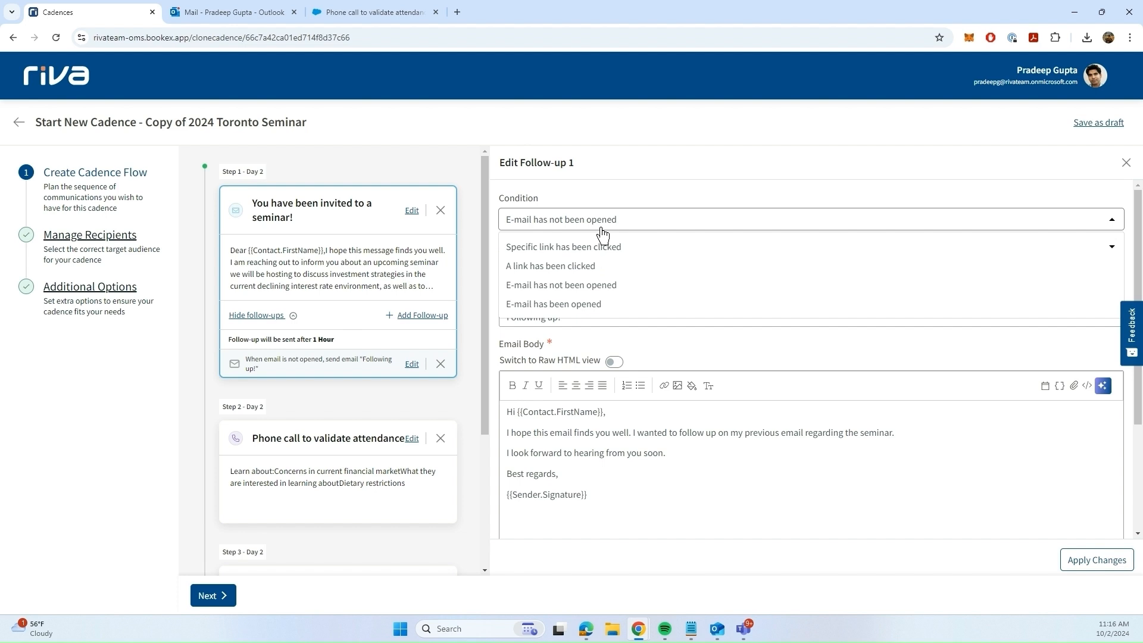
left_click(624, 202)
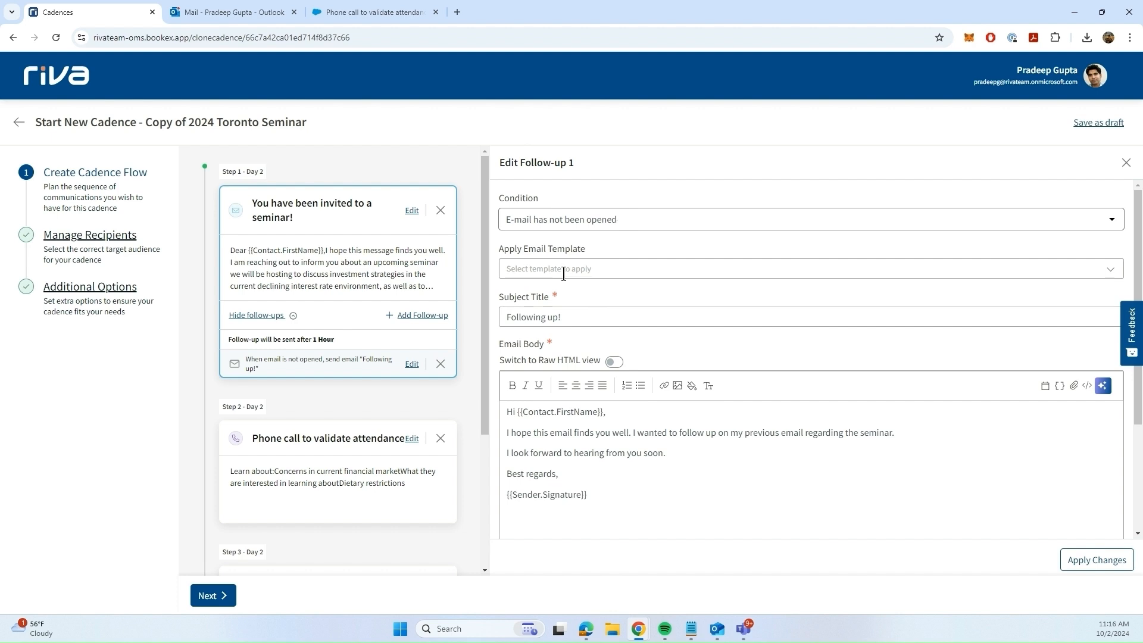
scroll(563, 274, "down", 1)
scroll(566, 273, "down", 1)
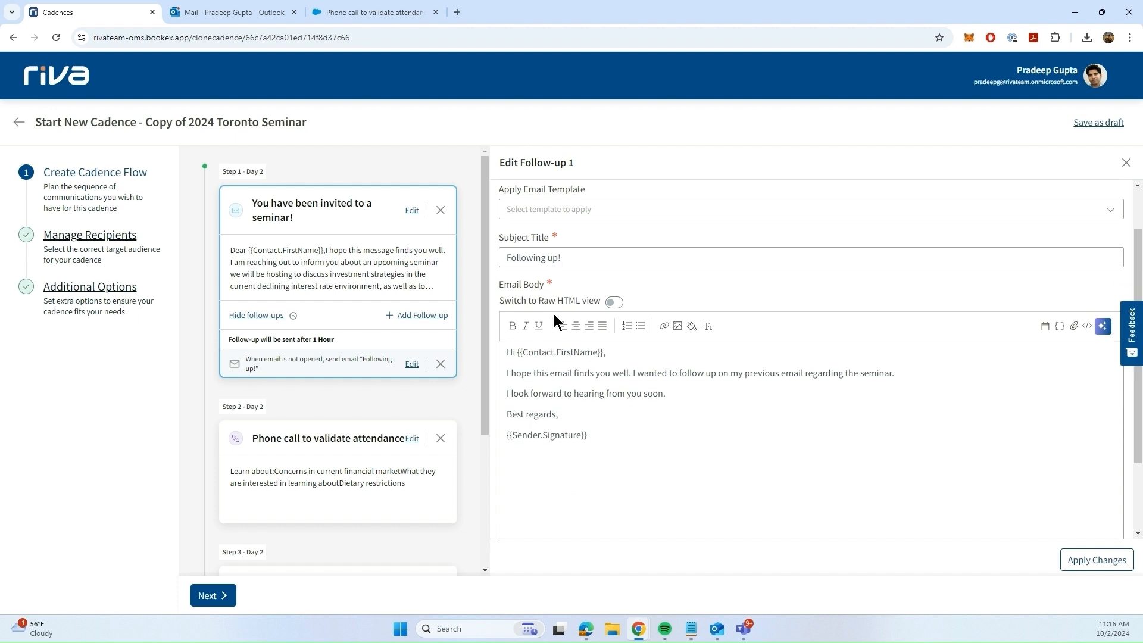
scroll(595, 387, "down", 3)
scroll(613, 443, "down", 1)
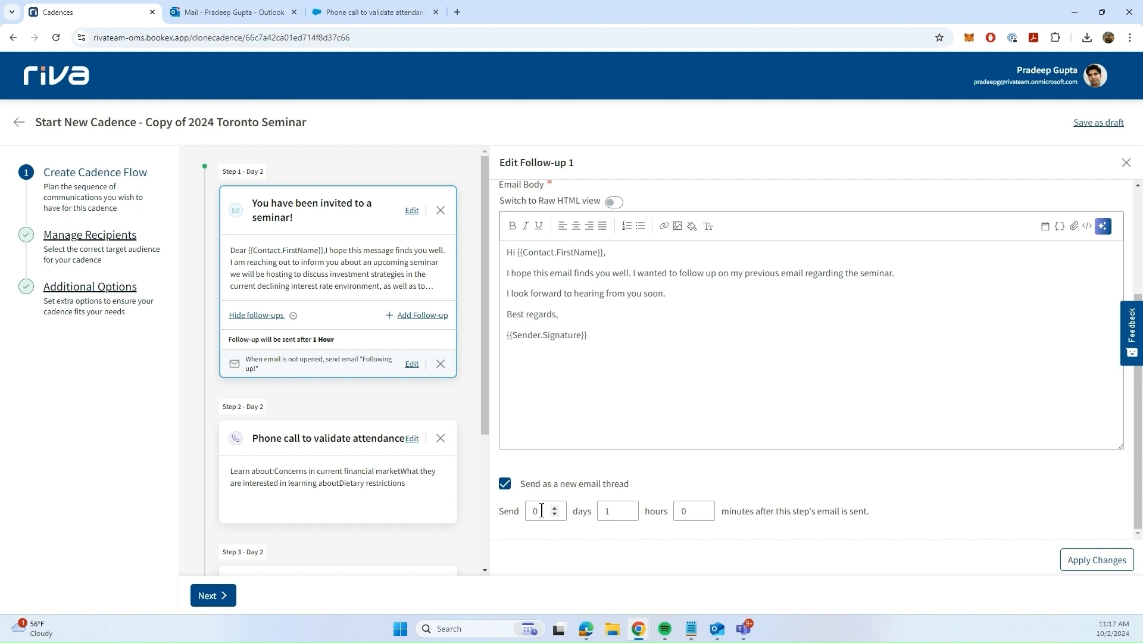
left_click(554, 507)
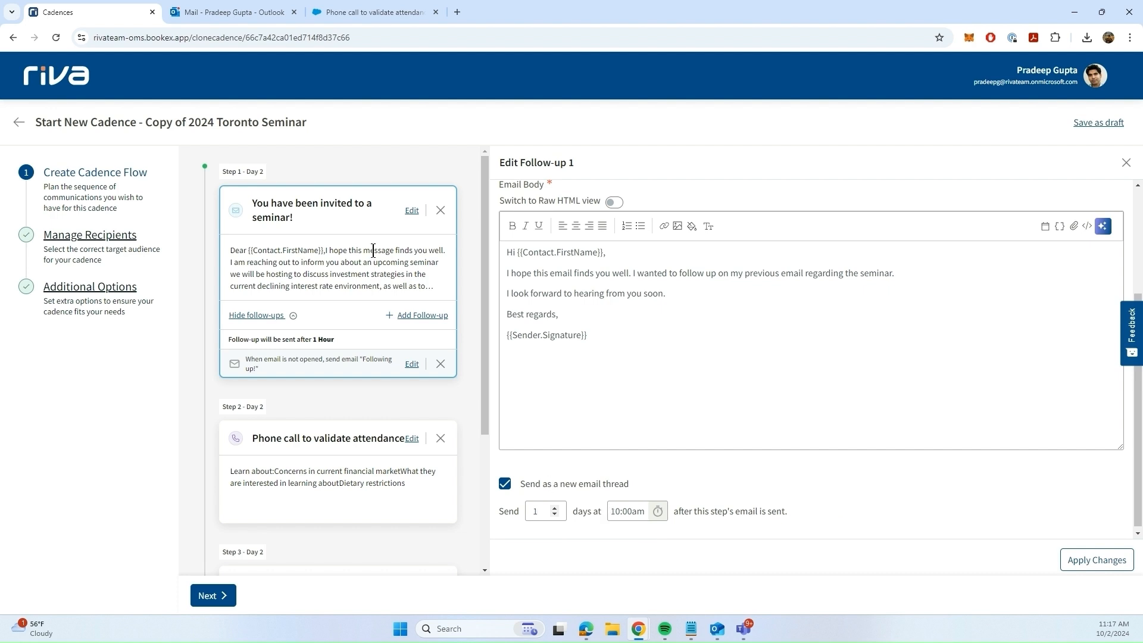
scroll(668, 302, "up", 3)
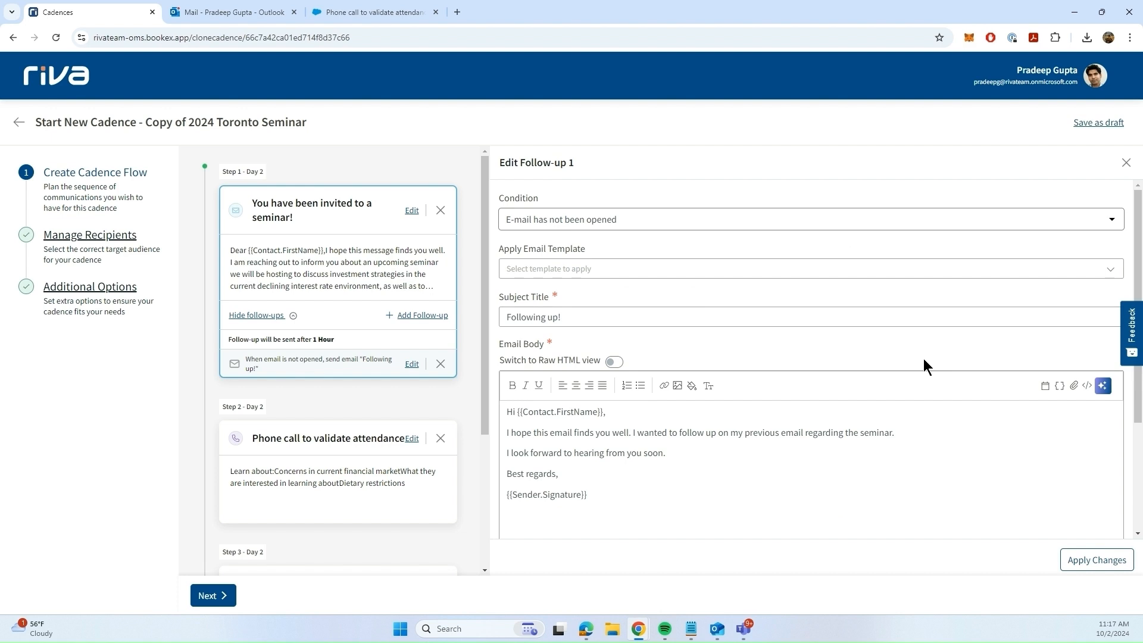
scroll(867, 351, "down", 3)
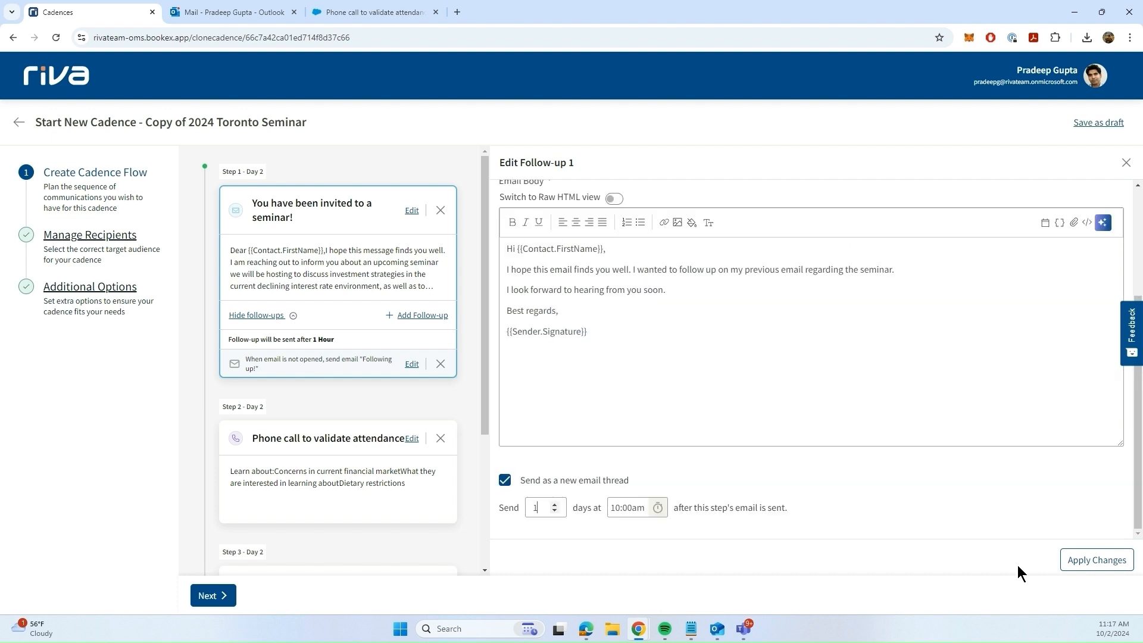
left_click(1078, 567)
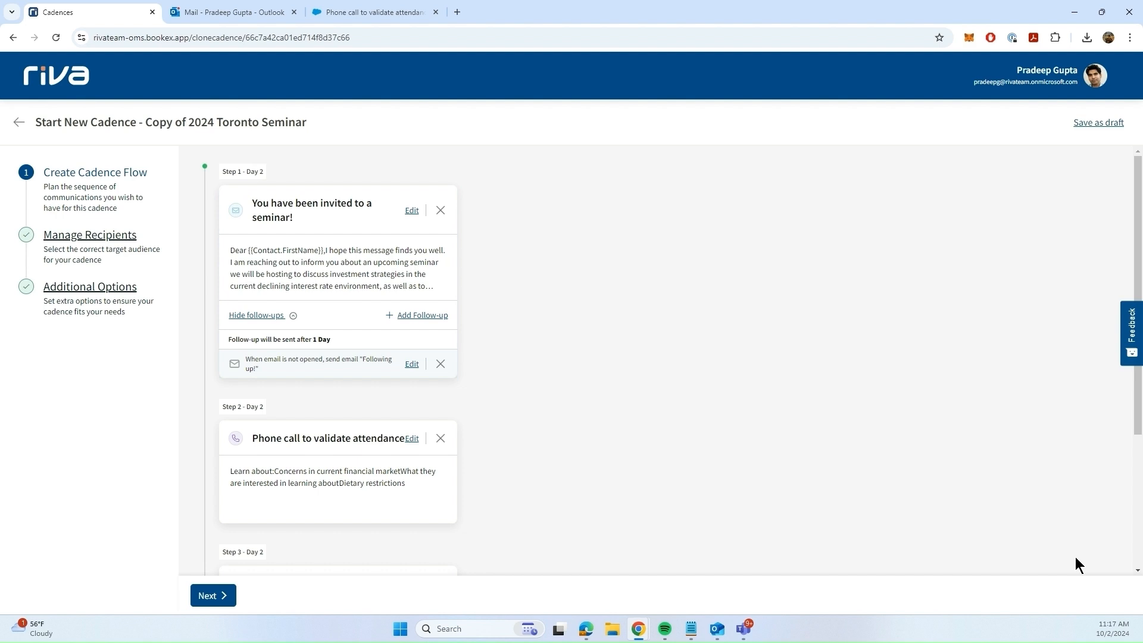
Make the step 2 phone call task due after 2 days at 10:00am, moving recipients forward only when the task is "Completed".
scroll(629, 426, "down", 2)
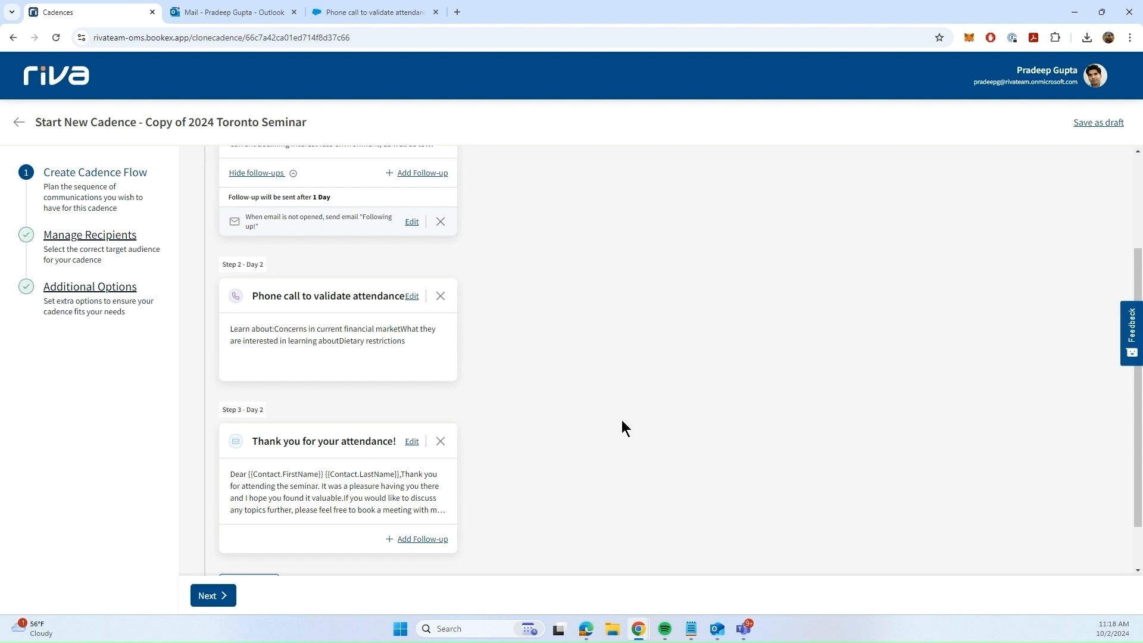
left_click(410, 297)
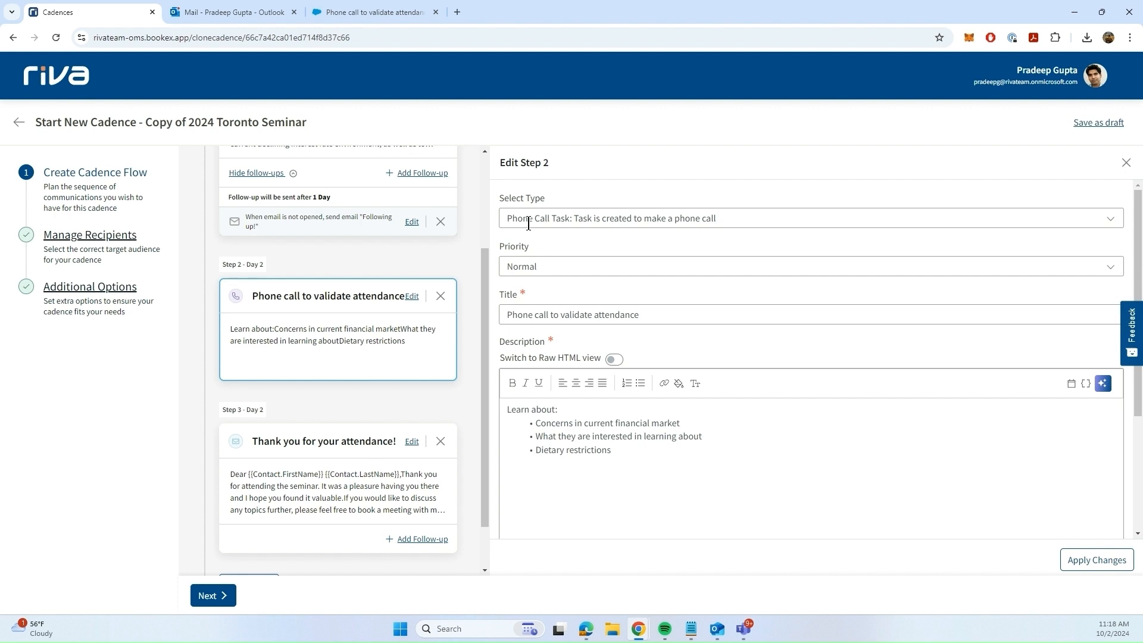
left_click(549, 267)
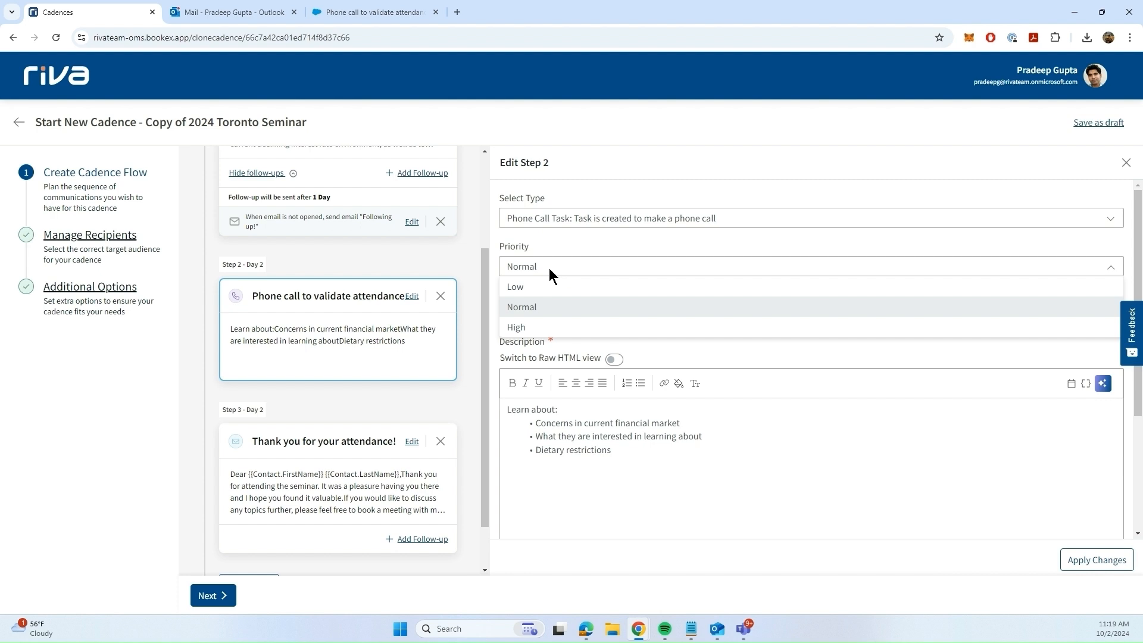
left_click(893, 232)
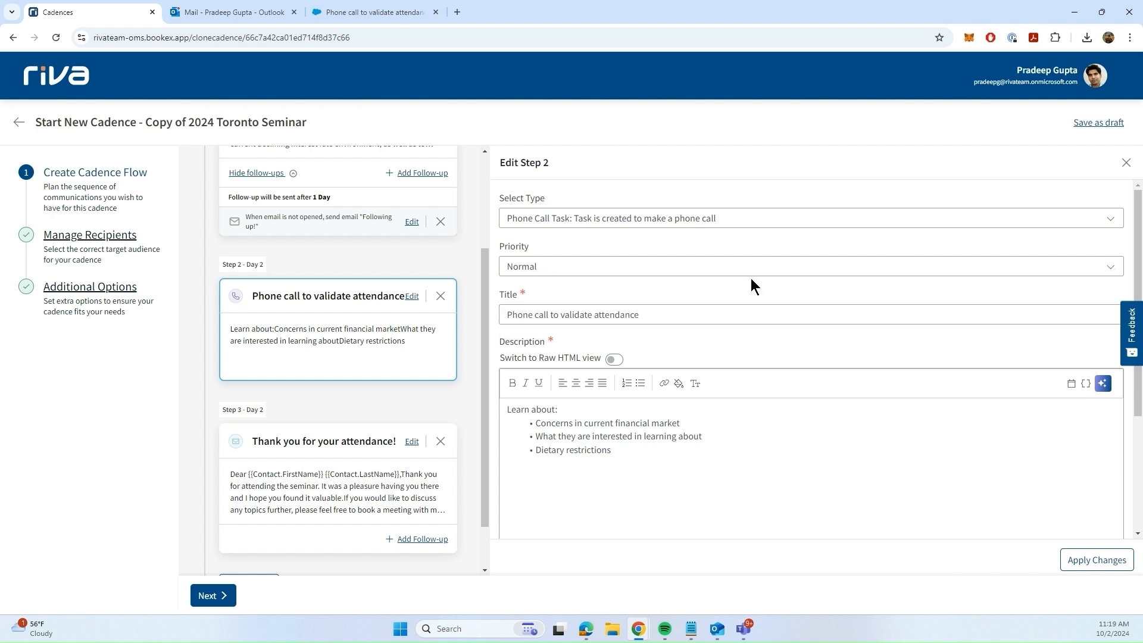
scroll(753, 286, "down", 1)
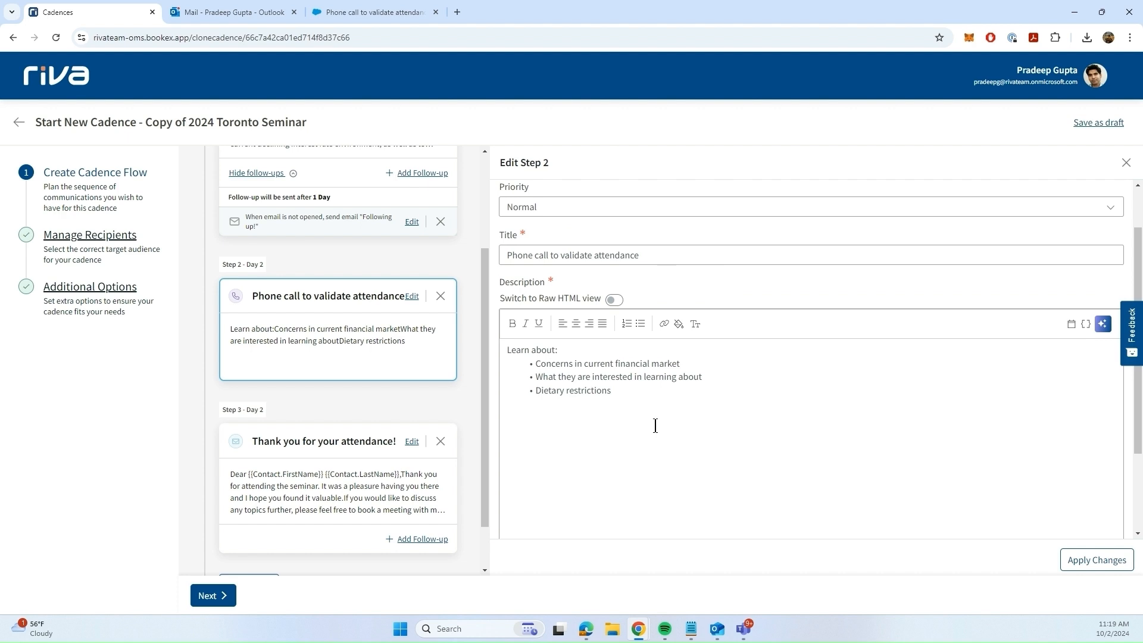
scroll(654, 425, "down", 2)
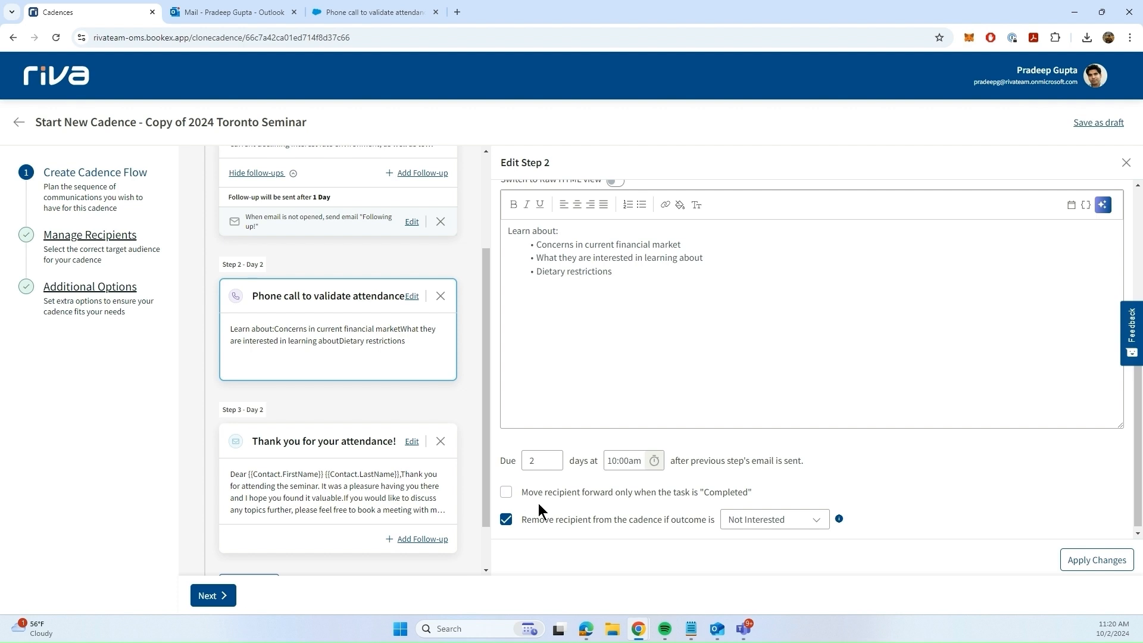
left_click(506, 493)
left_click(761, 524)
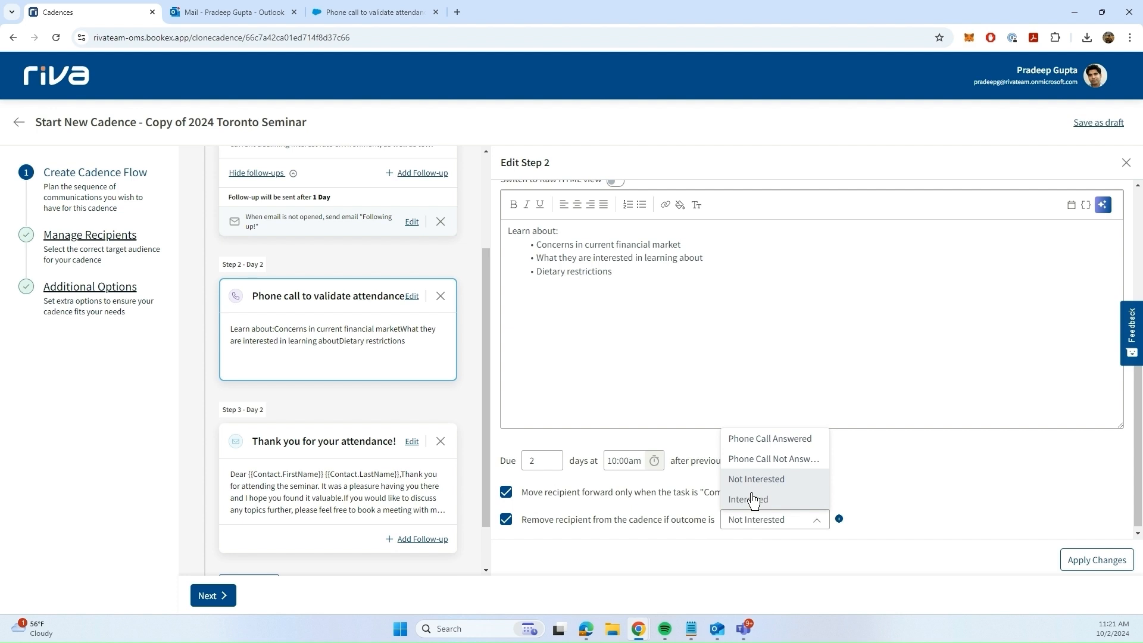
left_click(863, 495)
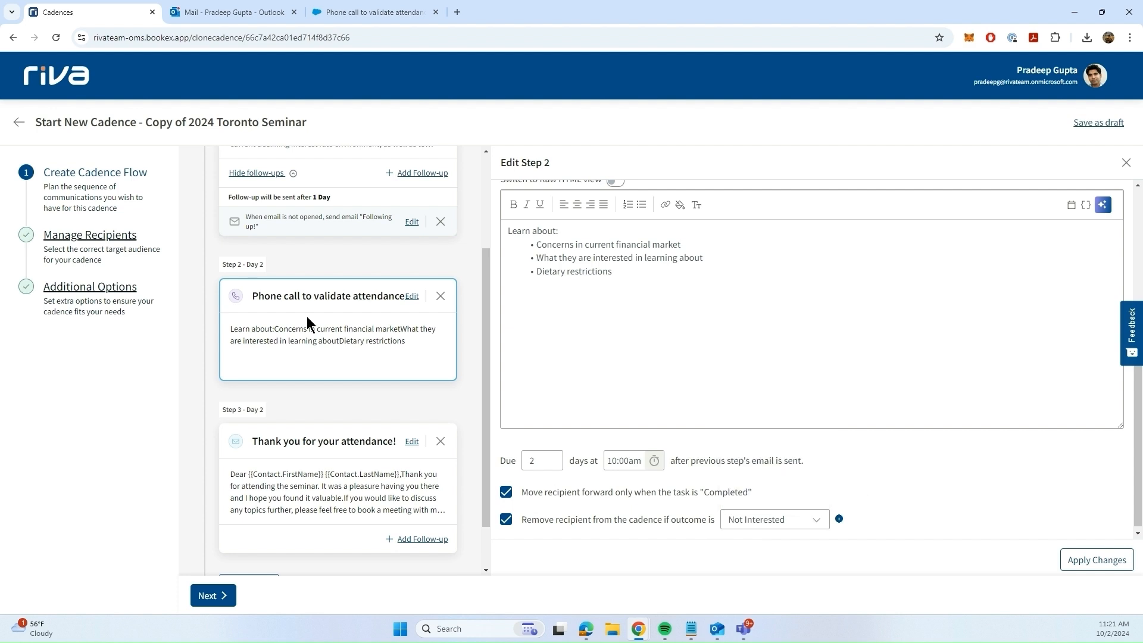
Schedule the step 3 thank-you email for 3 days at 10:00am after the previous step's due date, and apply the change.
scroll(709, 444, "down", 1)
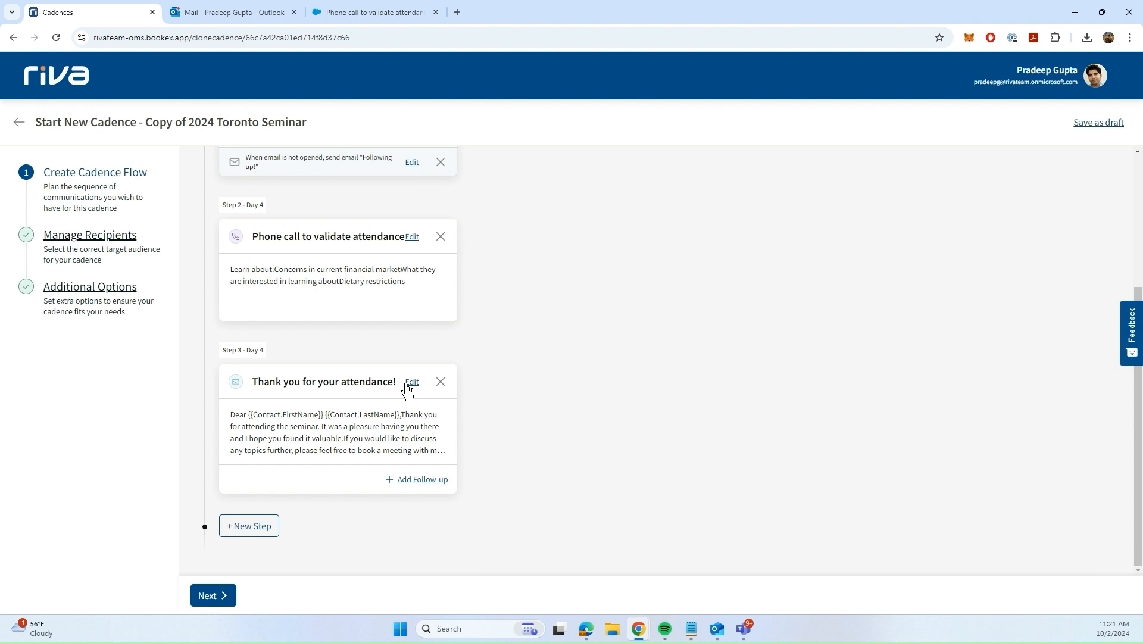
left_click(411, 382)
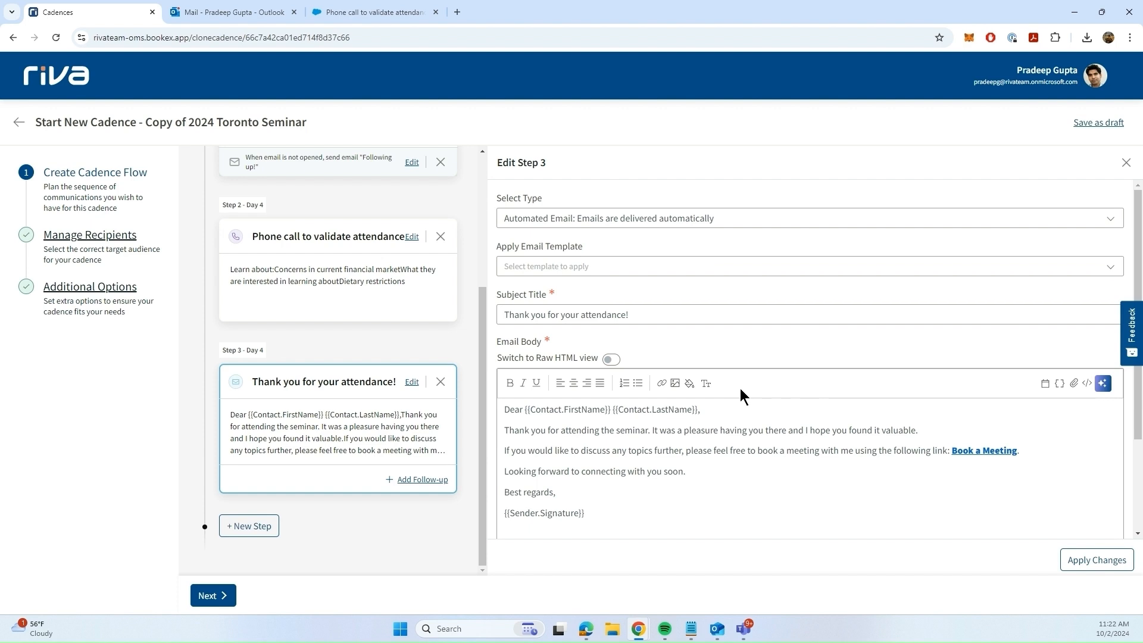
scroll(787, 415, "down", 2)
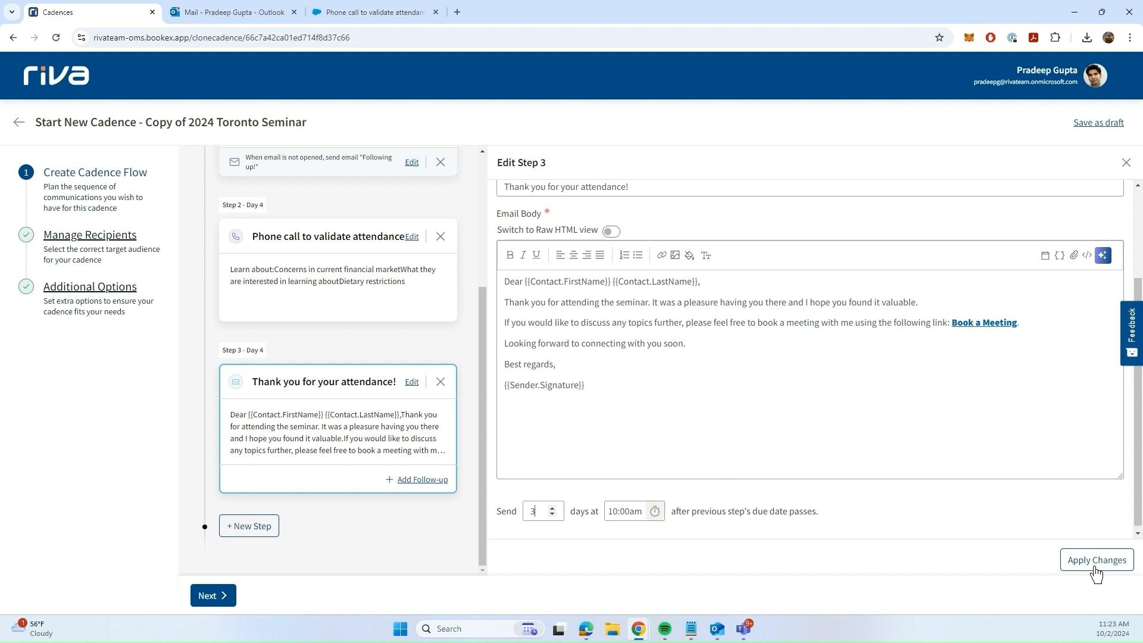
left_click(1095, 565)
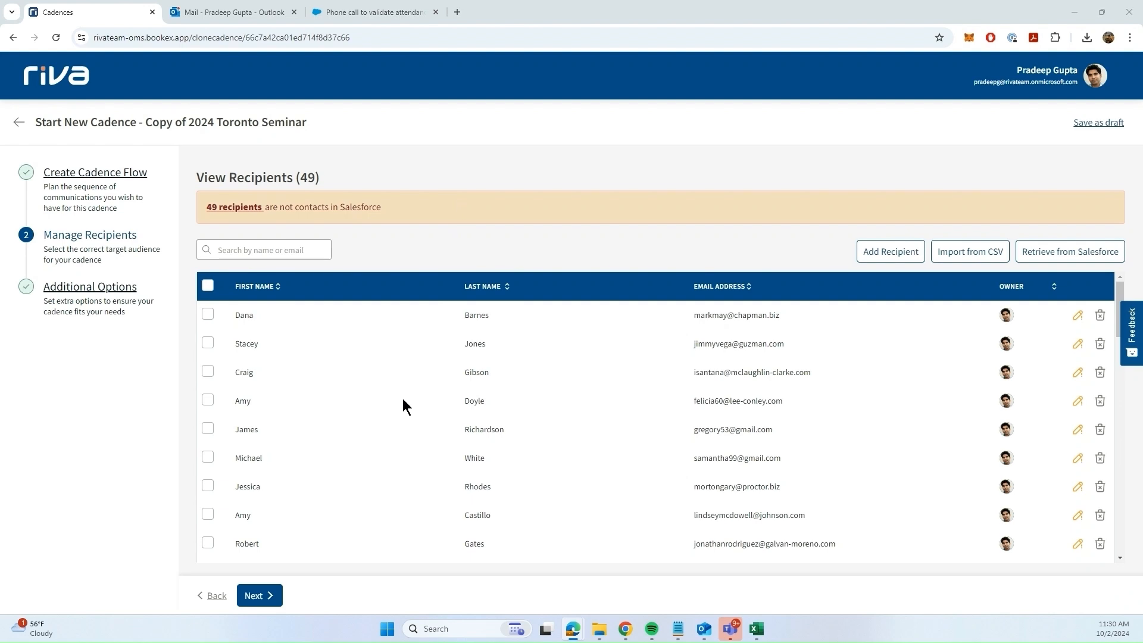
Delete all recipients carried over from the cloned cadence.
left_click(207, 286)
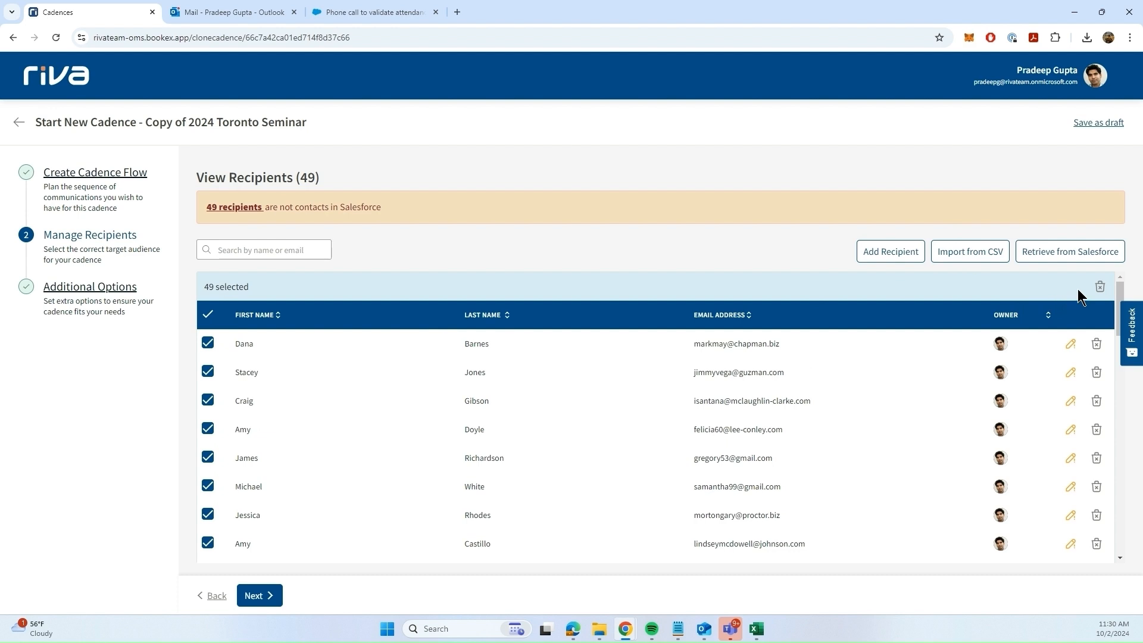
left_click(1100, 286)
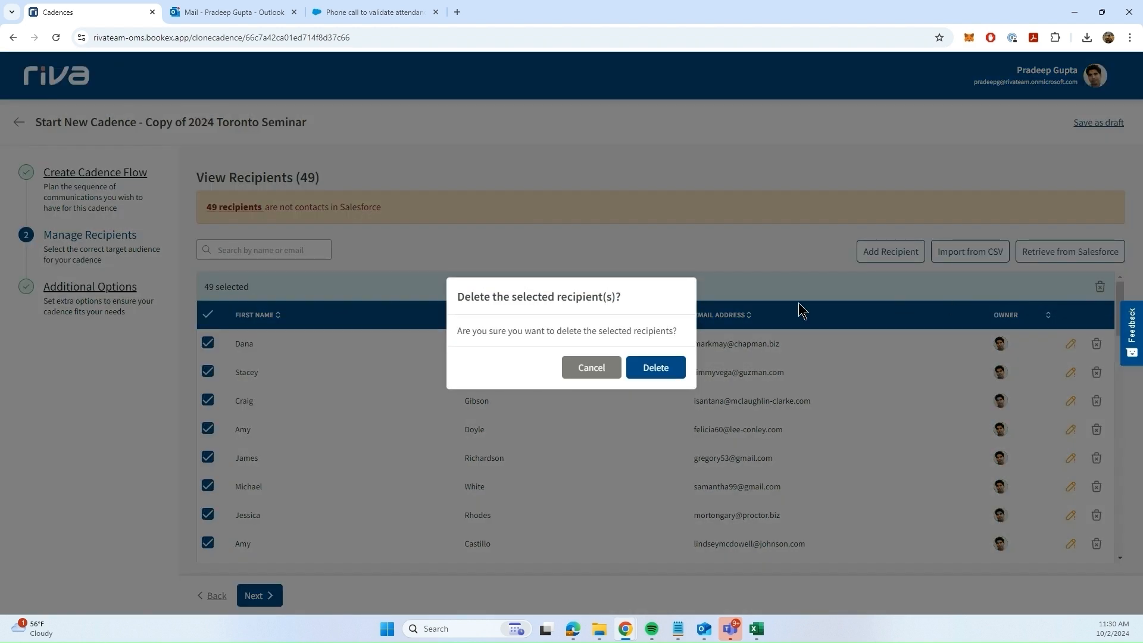
left_click(649, 365)
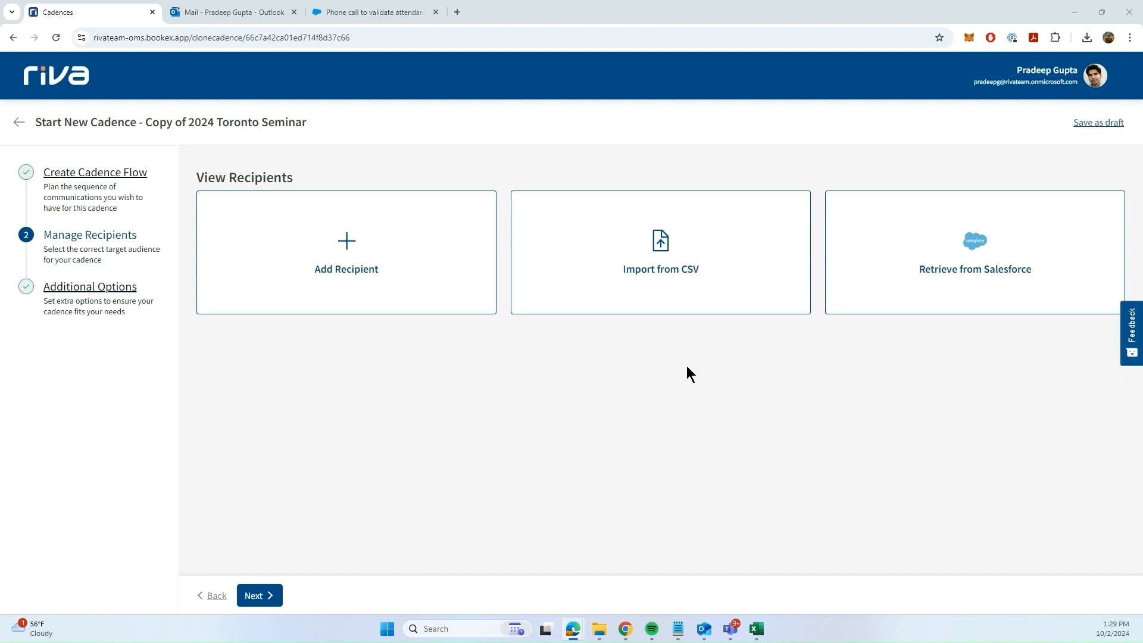
left_click(376, 269)
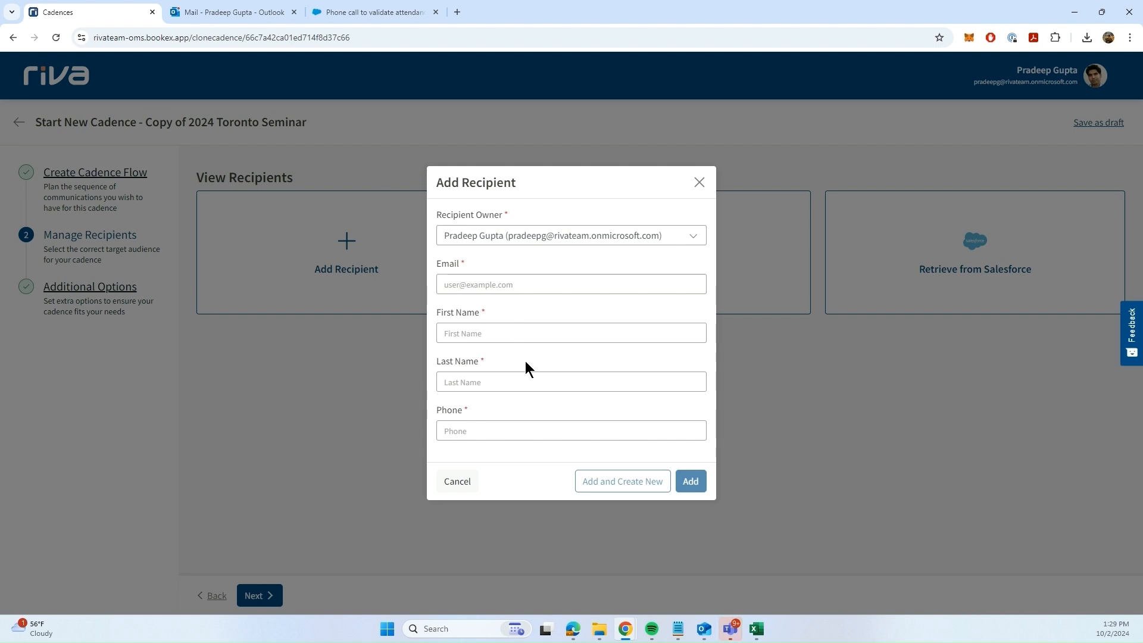
left_click(540, 238)
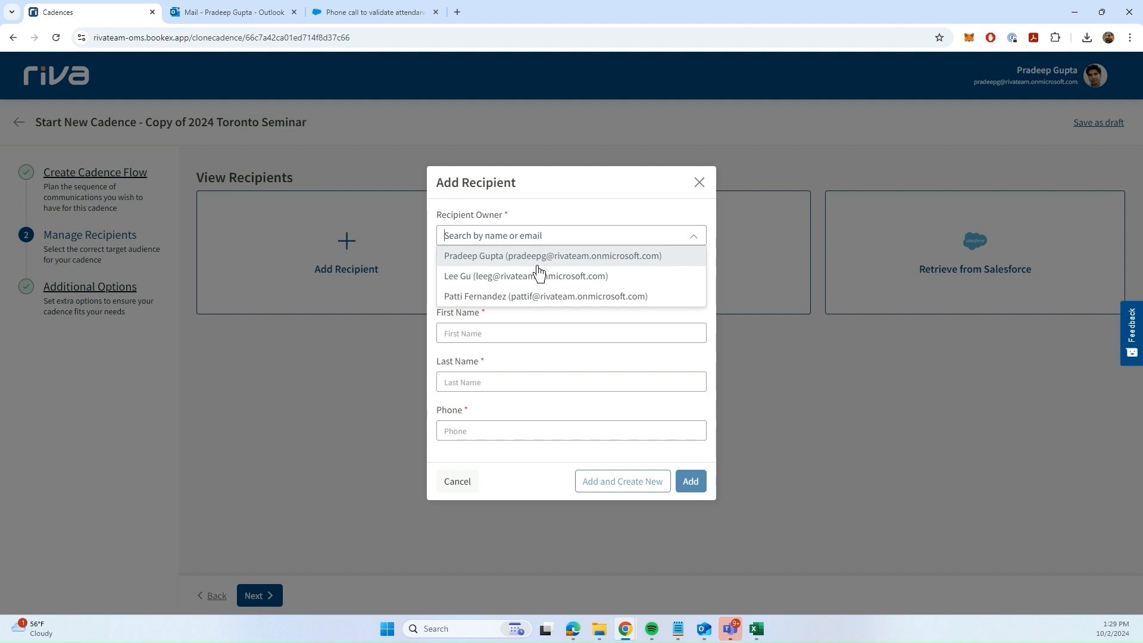
left_click(544, 255)
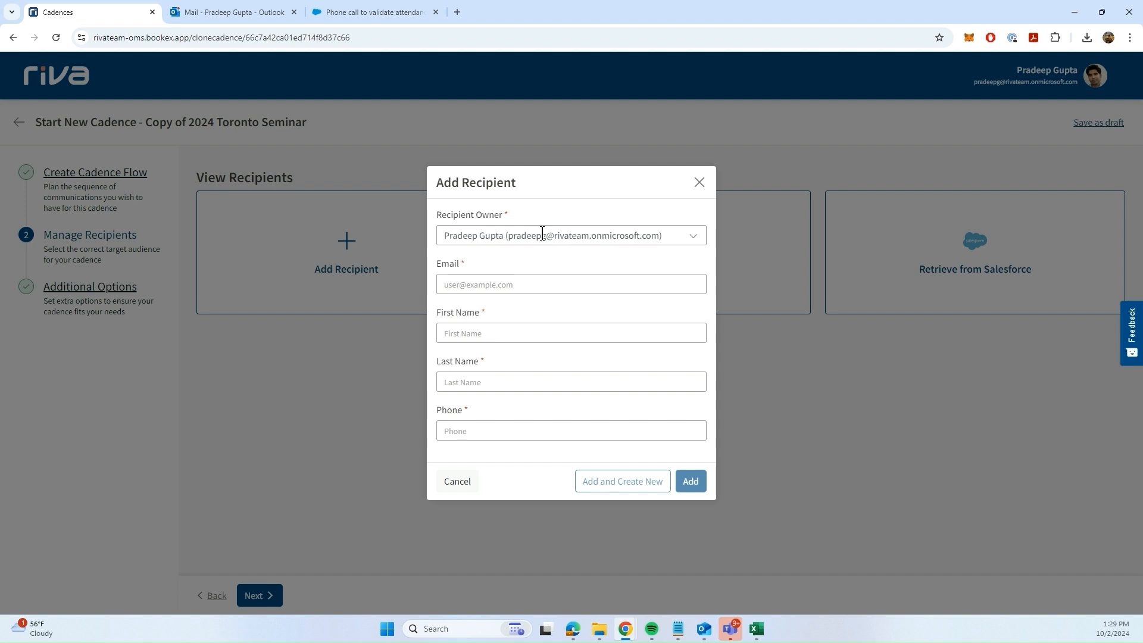
left_click(542, 234)
left_click(575, 203)
left_click(624, 238)
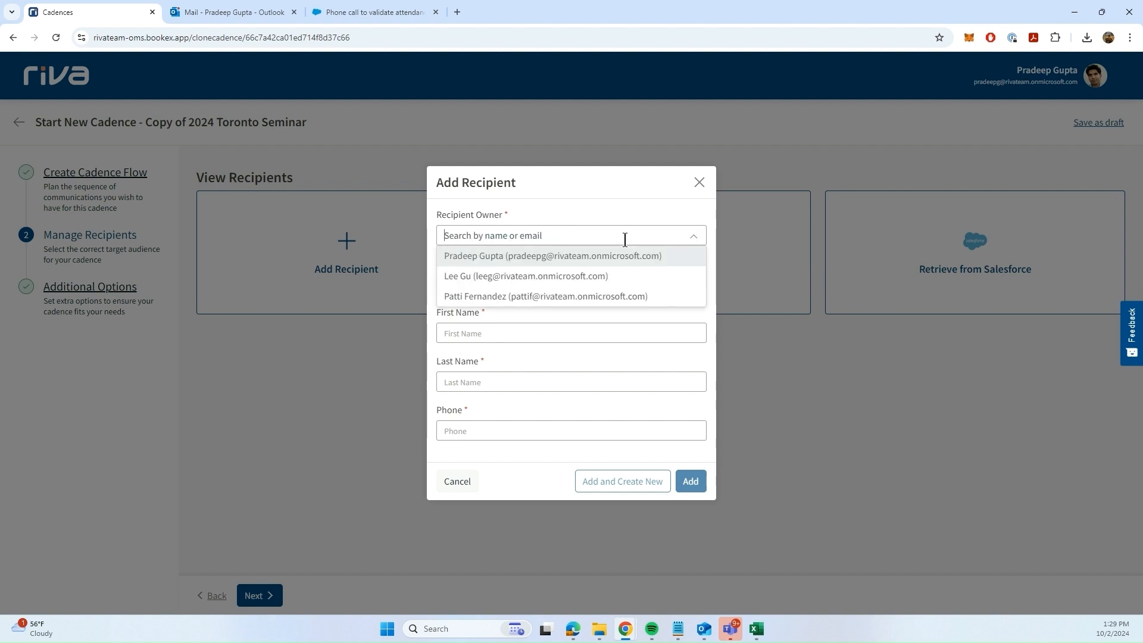
left_click(609, 217)
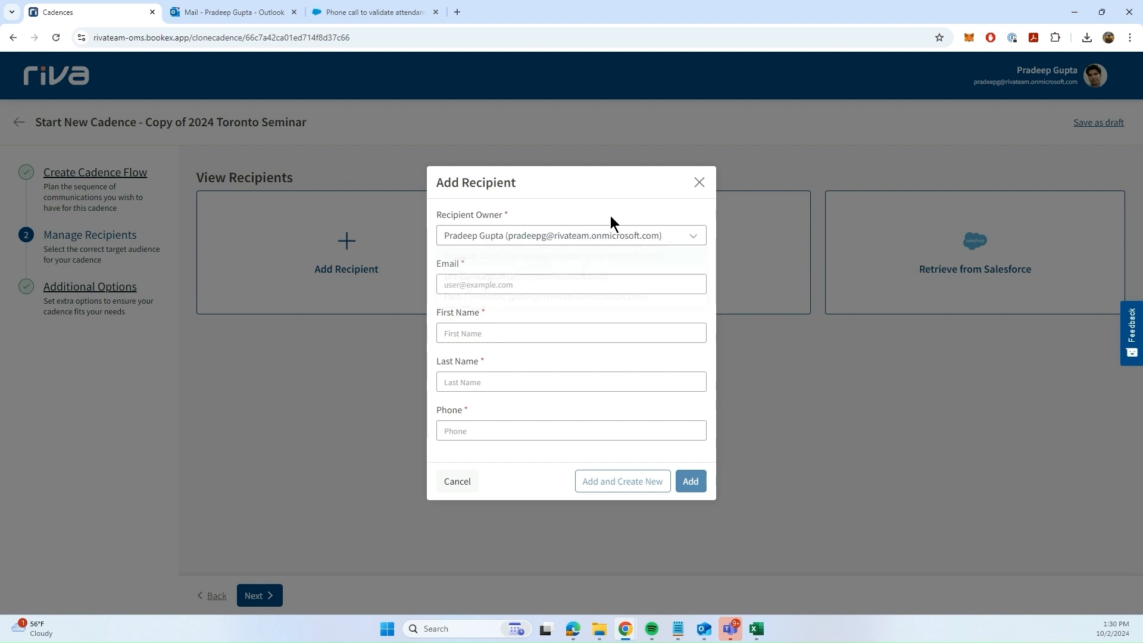
left_click(556, 237)
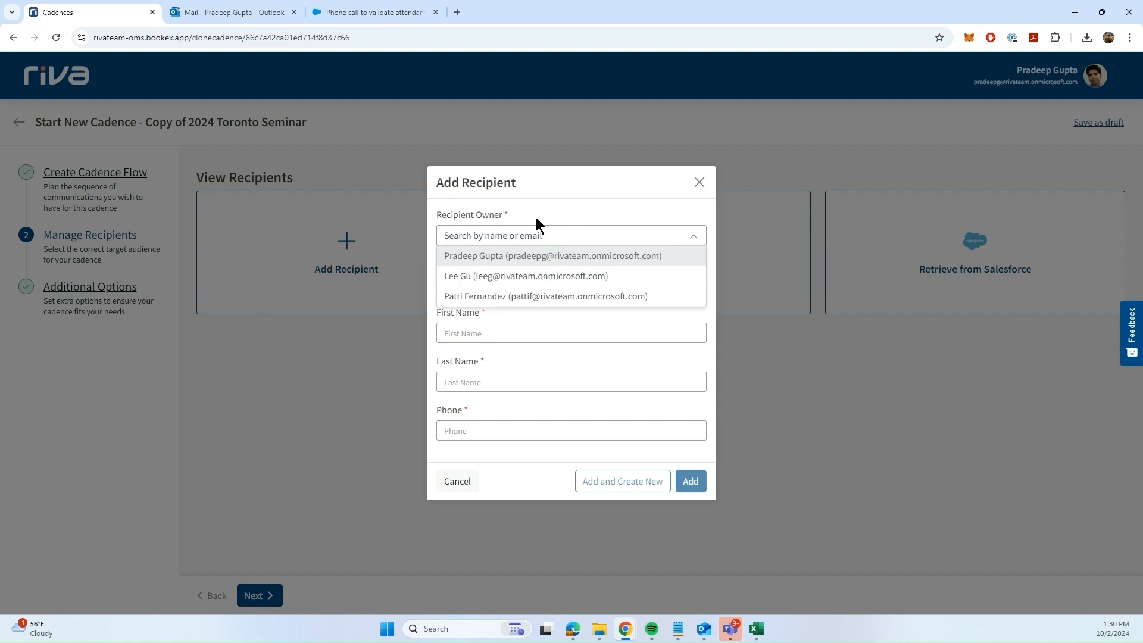
left_click(538, 237)
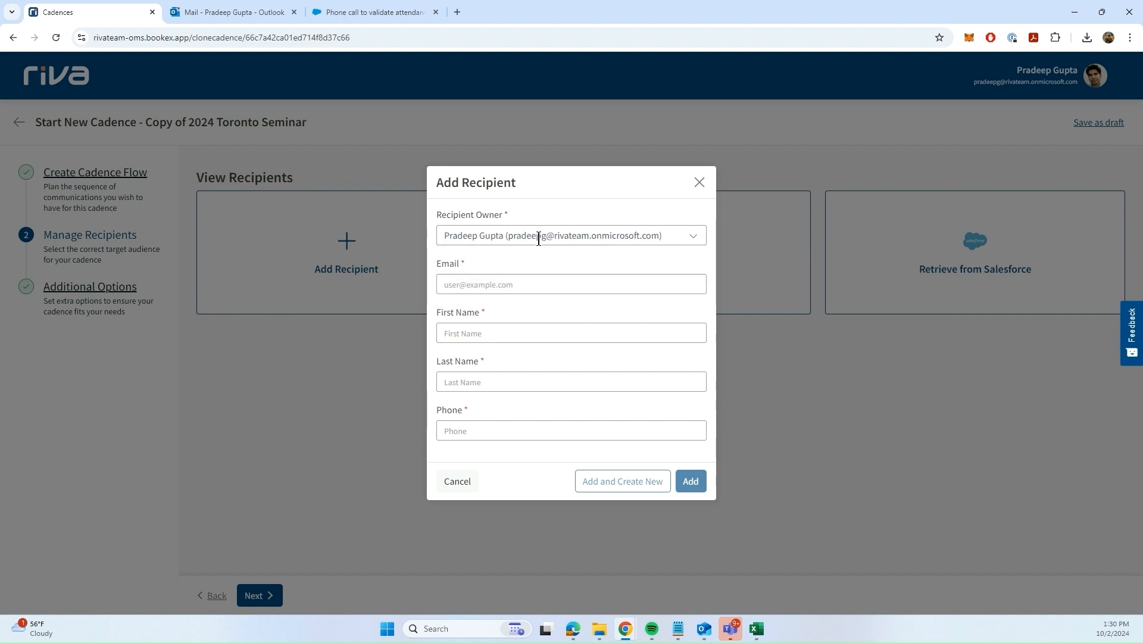
left_click(539, 237)
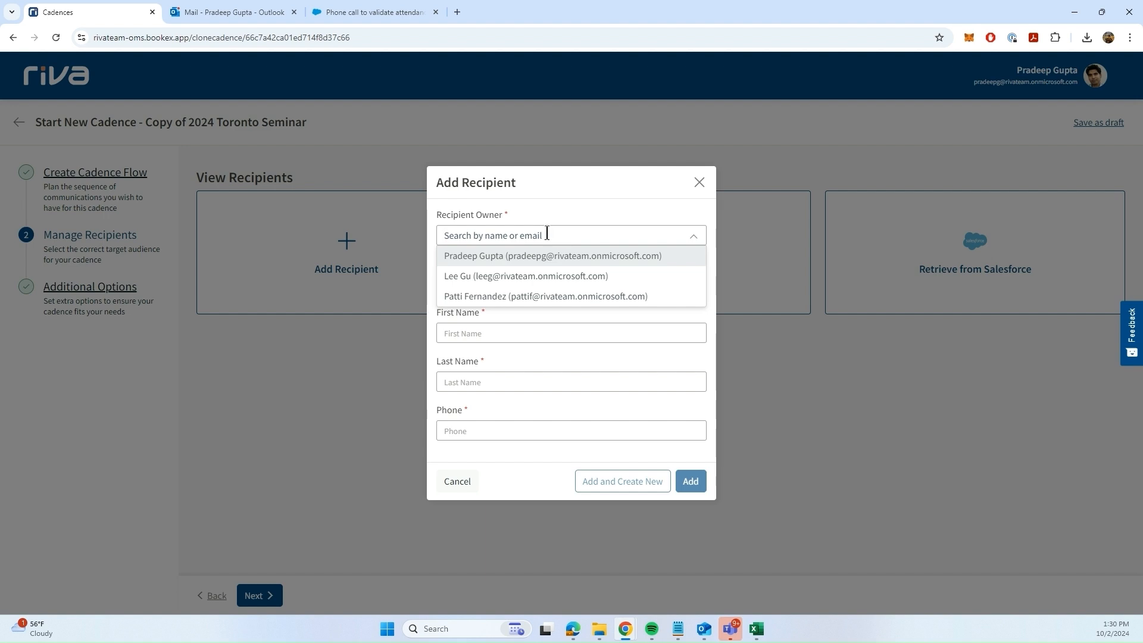
left_click(531, 279)
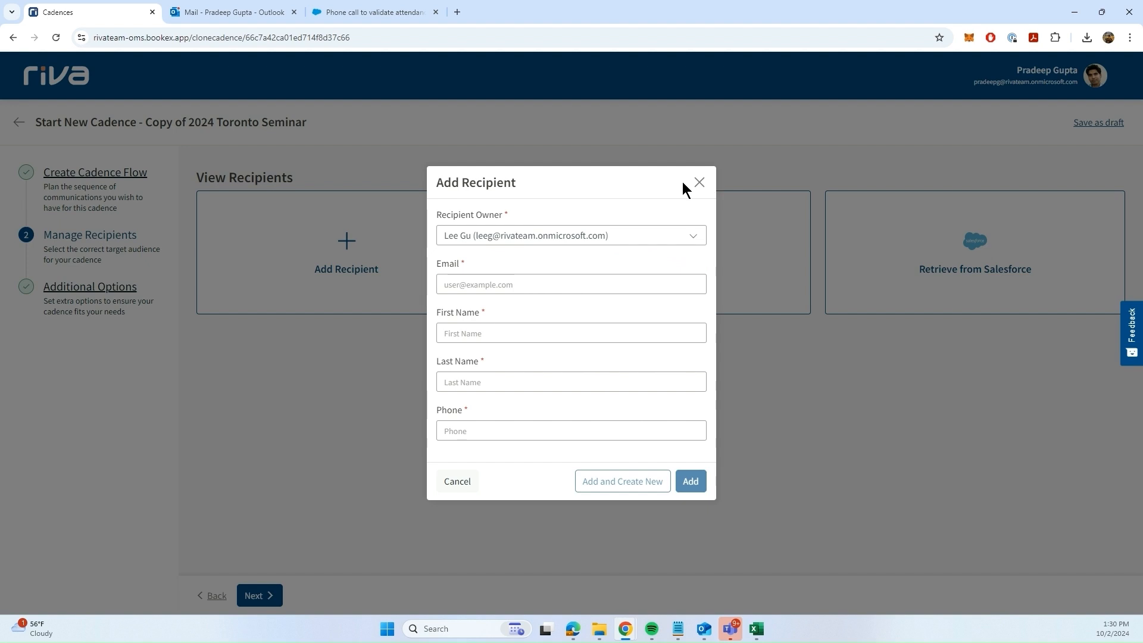
left_click(699, 182)
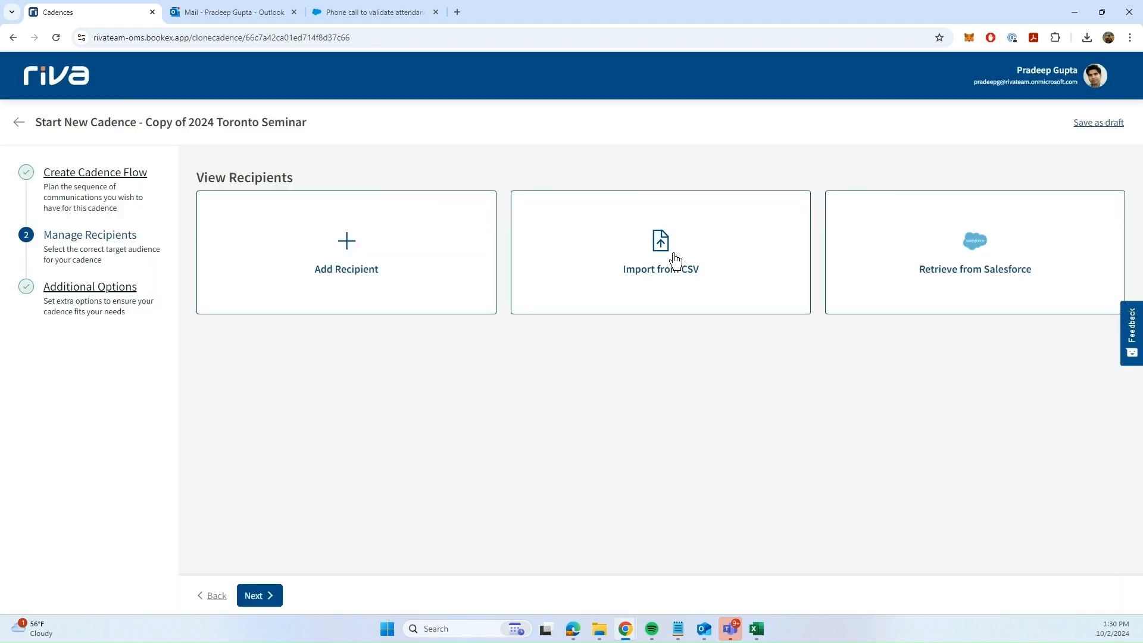
Download the merge field template CSV and import the recipients from 50 Contacts.csv.
left_click(674, 260)
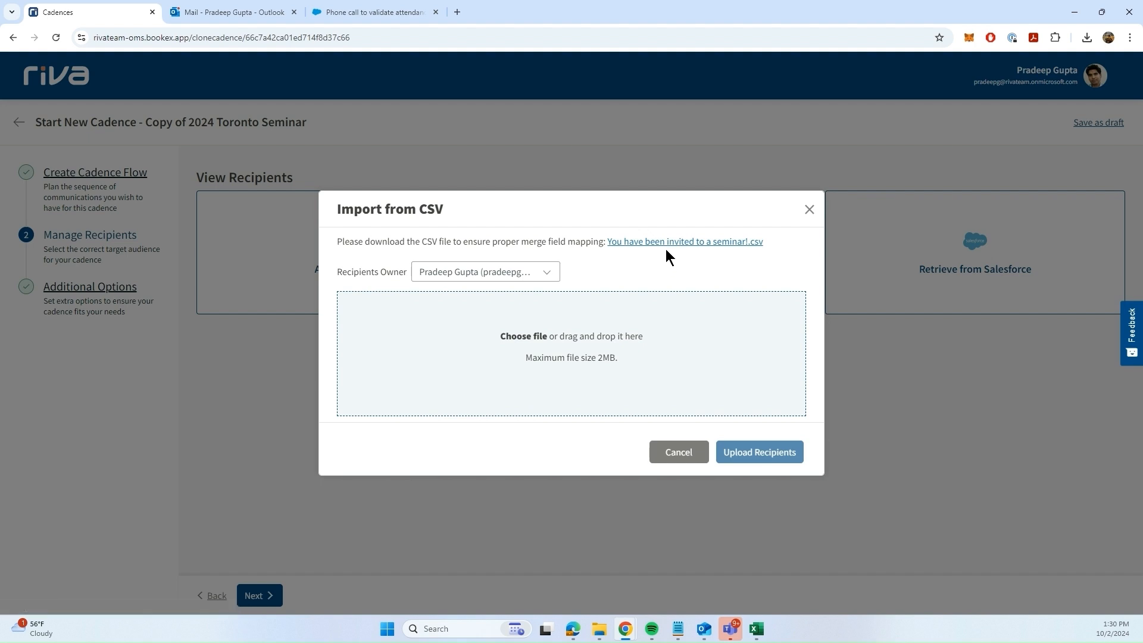
left_click(670, 243)
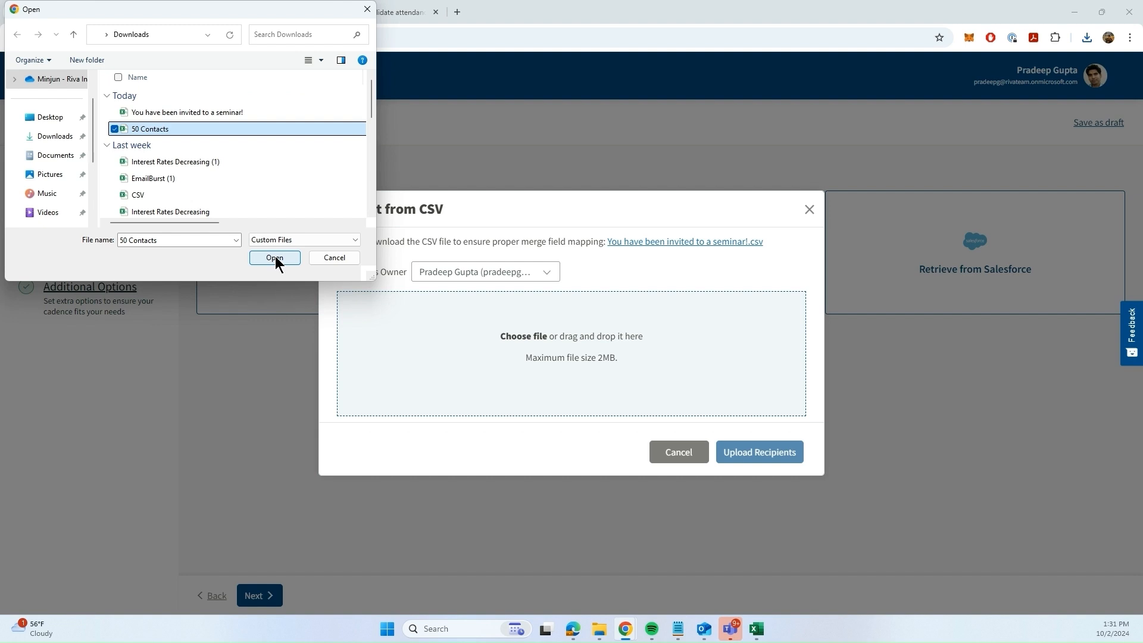
left_click(275, 258)
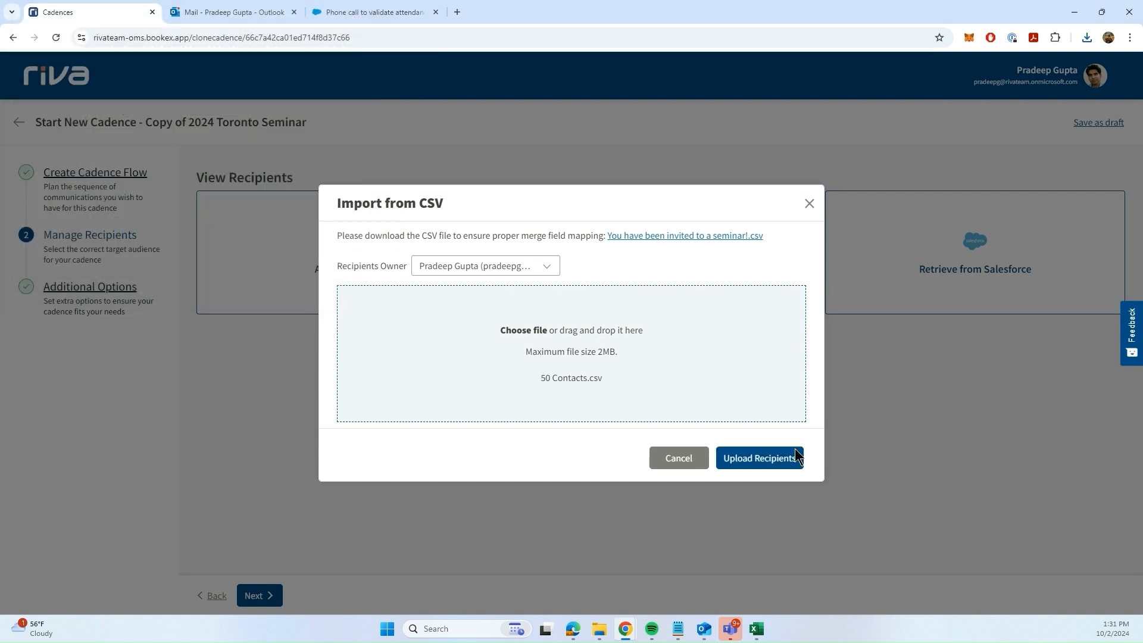
left_click(779, 464)
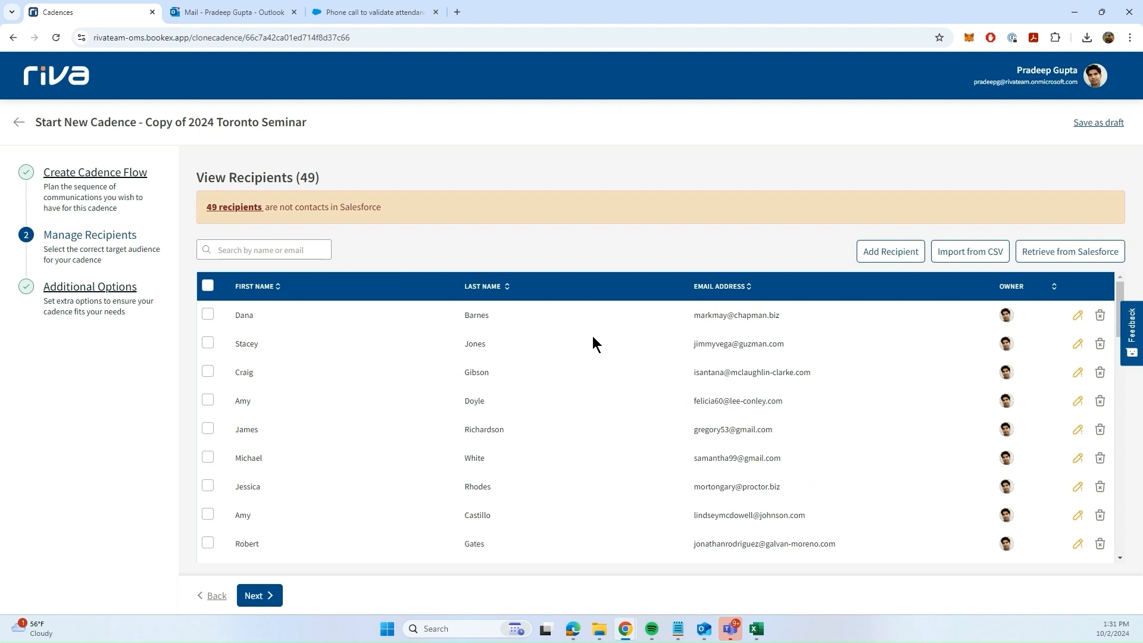
Open the first recipient's record for editing and save it with an update to Salesforce.
left_click(1077, 316)
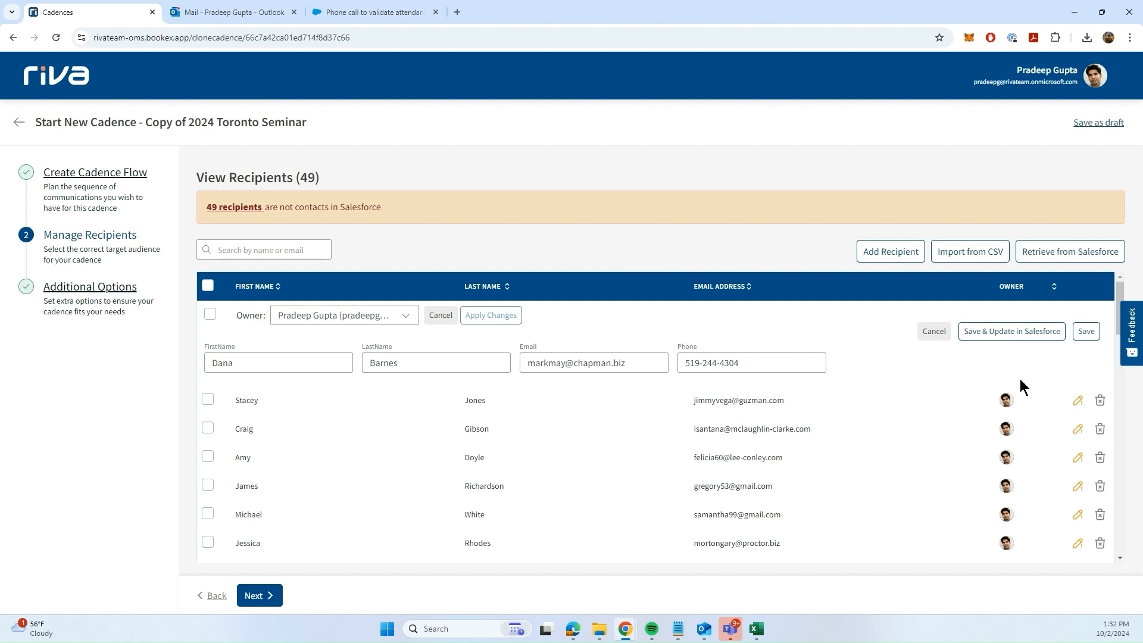
left_click(1005, 334)
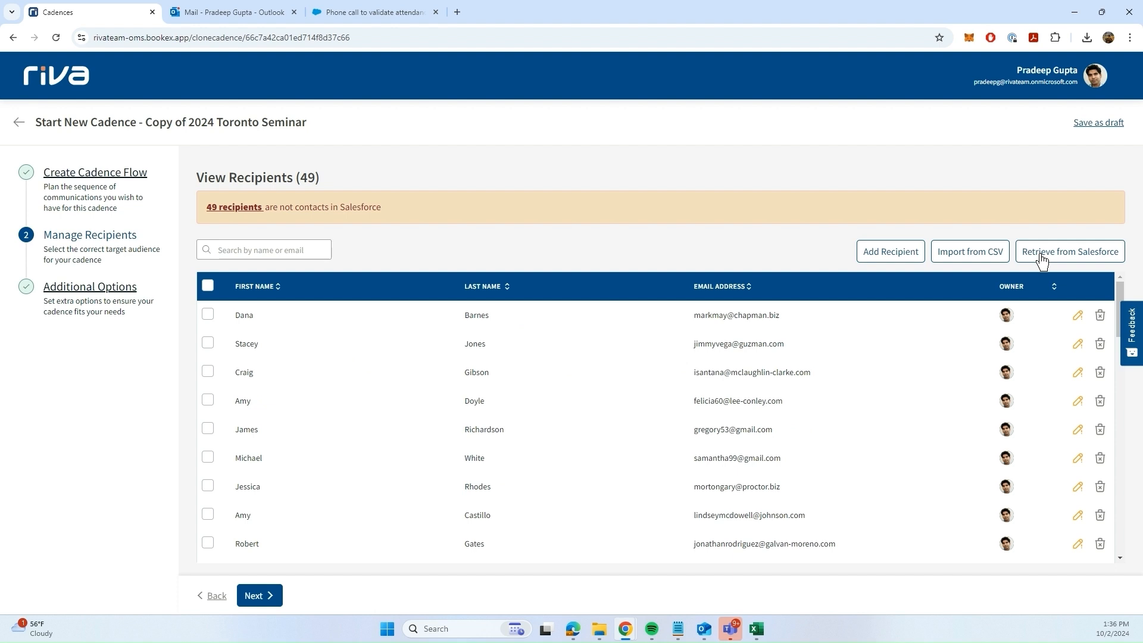
Start retrieving recipients from Salesforce, restricting the contacts to the Toronto Region list view and searching the Email field for "riva".
left_click(1041, 252)
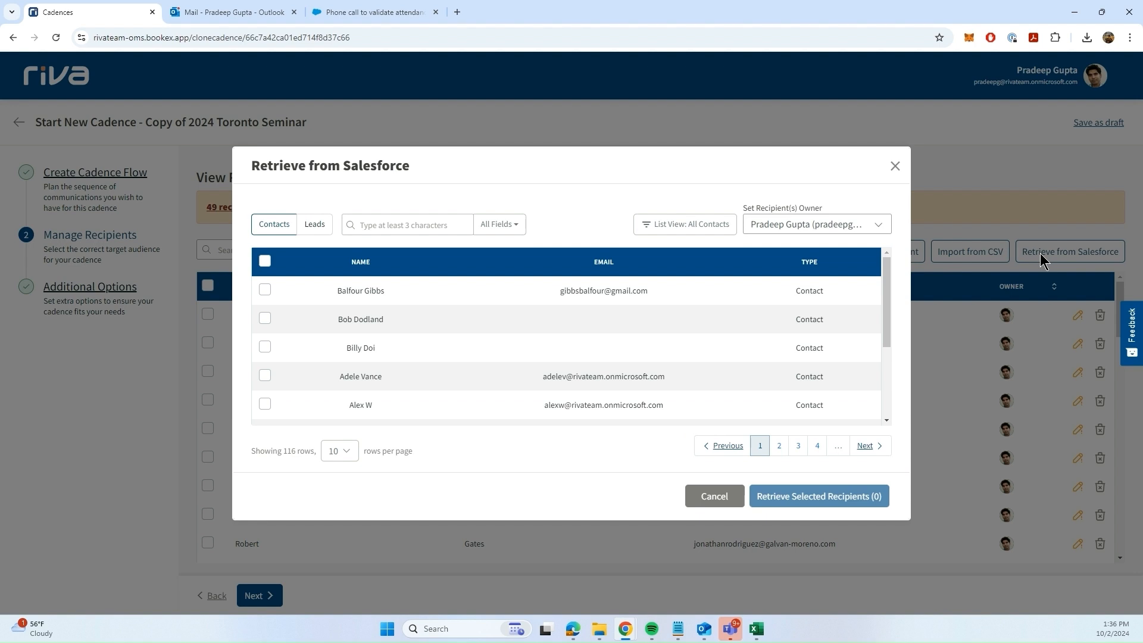
left_click(698, 231)
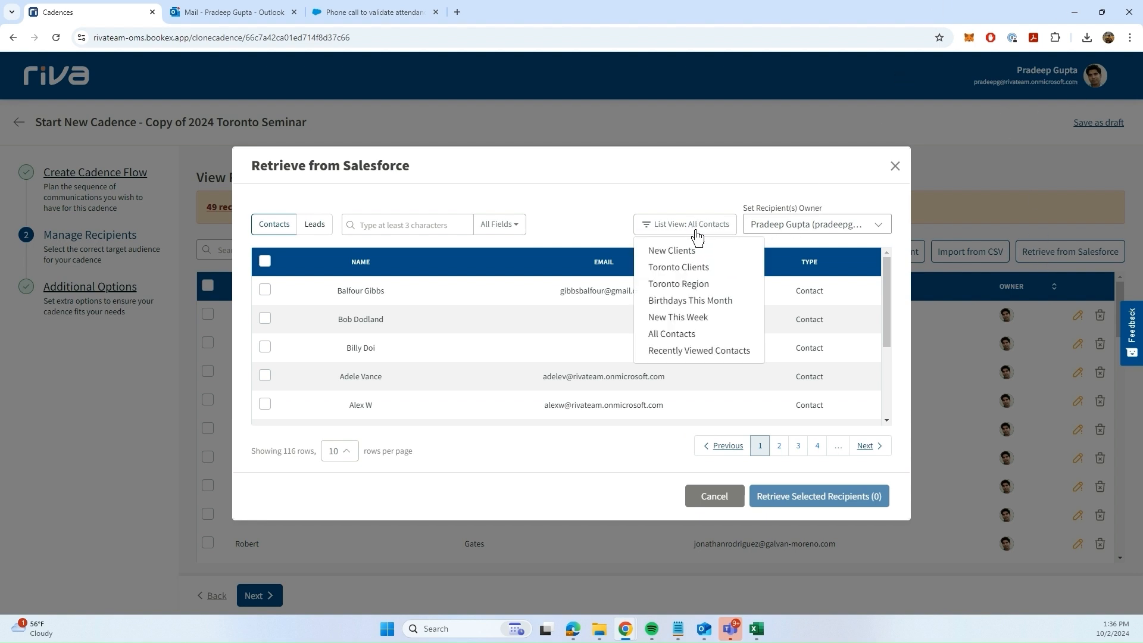
left_click(688, 286)
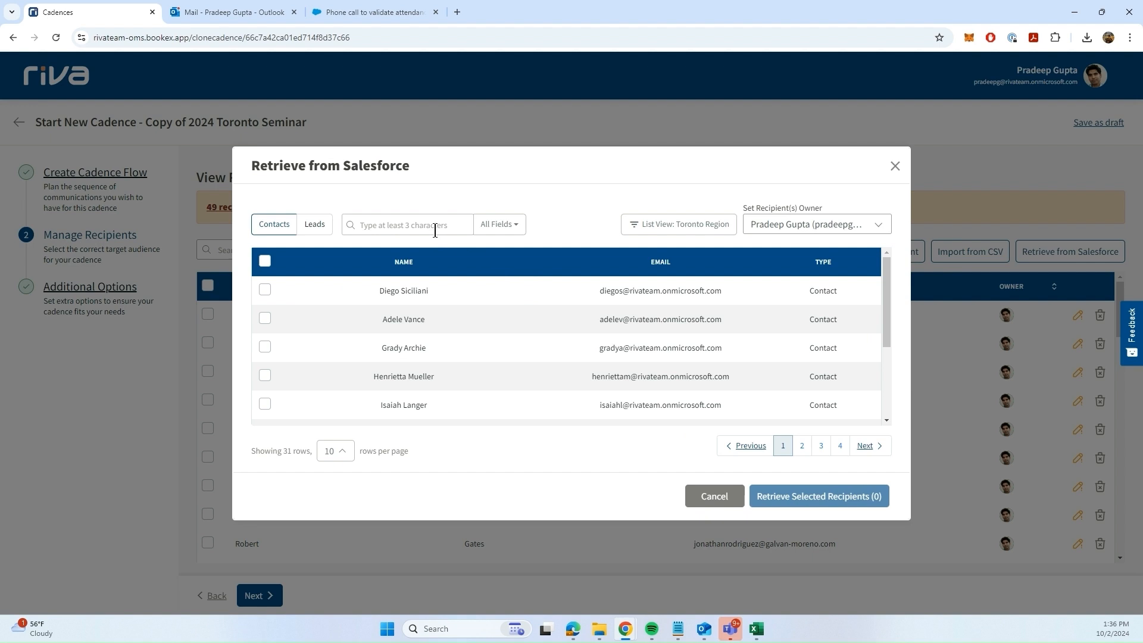
left_click(500, 224)
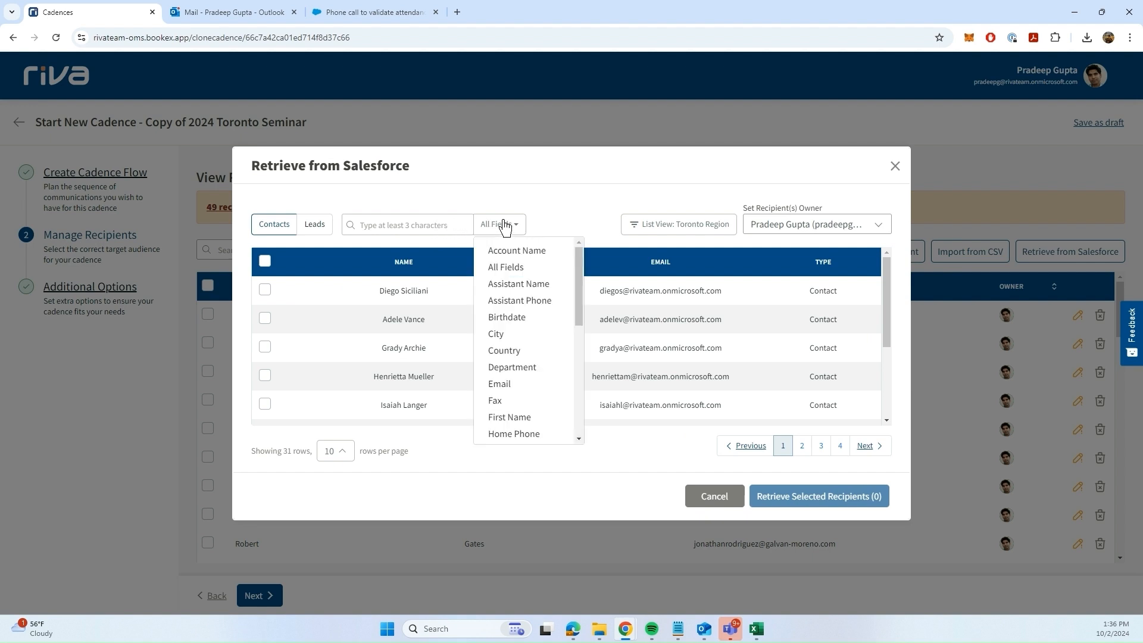
left_click(515, 384)
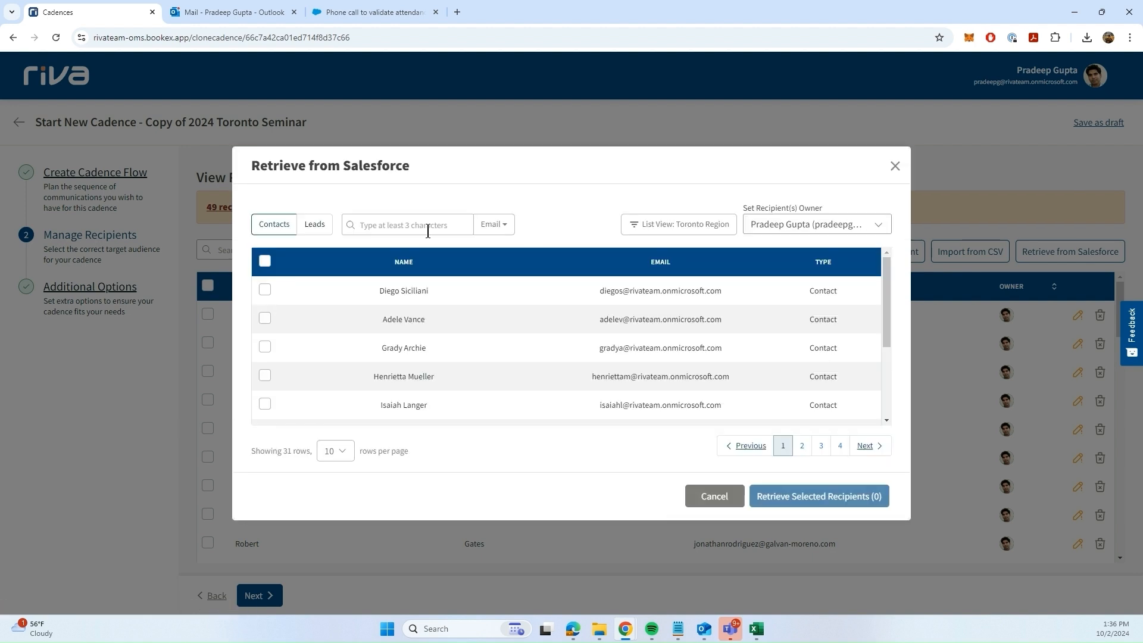
type("riva")
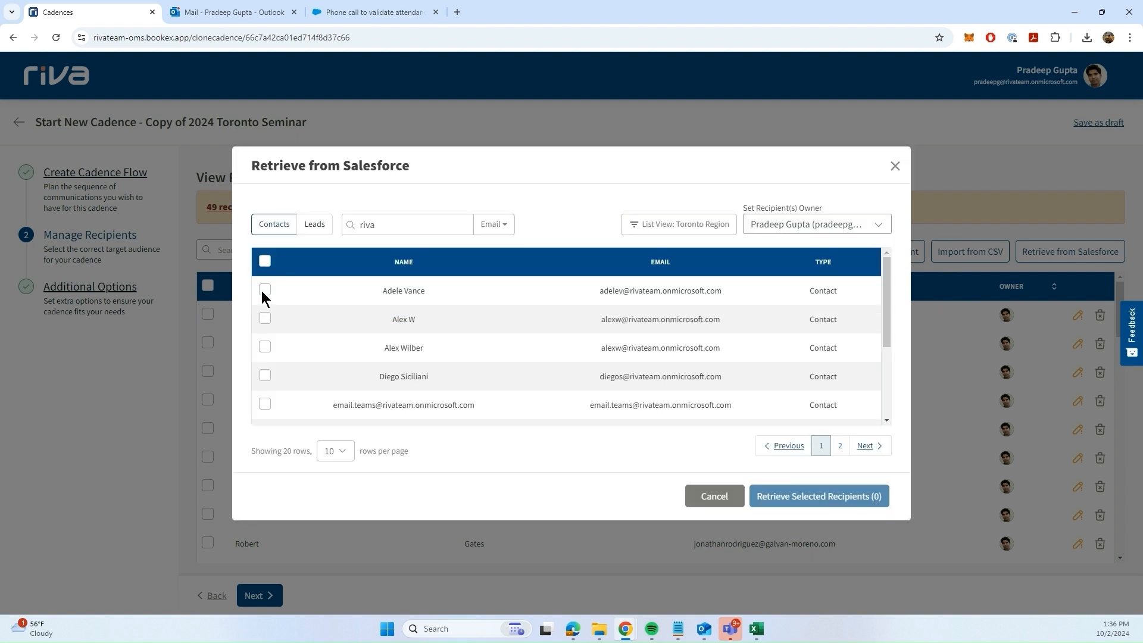
Select every matching contact across all result pages and try to retrieve the valid recipients into the cadence.
left_click(265, 290)
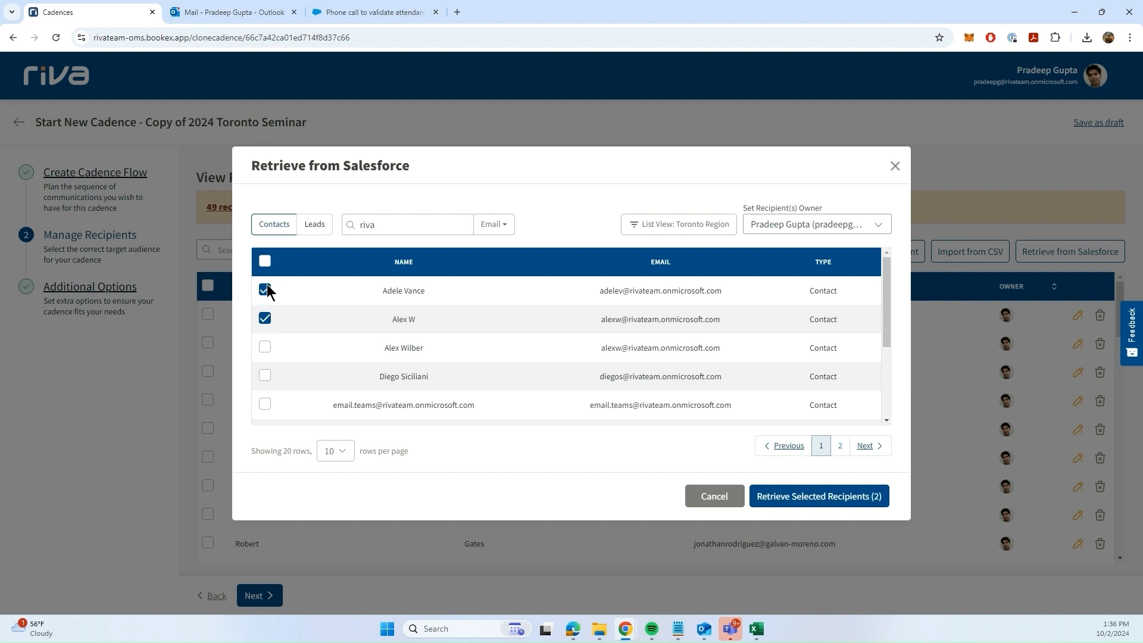
left_click(265, 262)
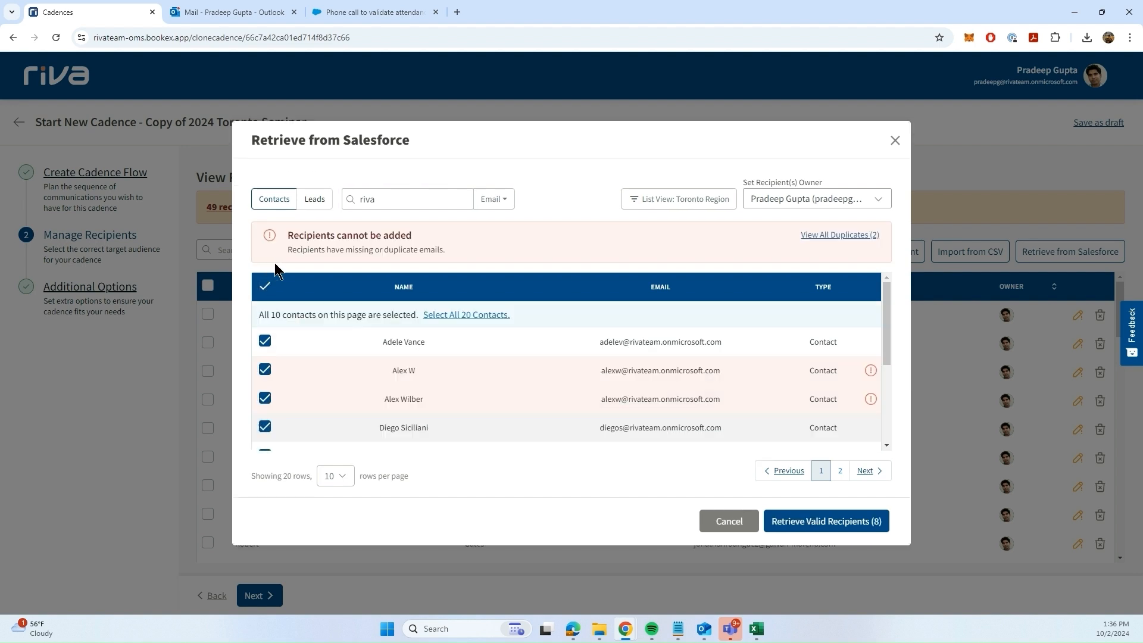
left_click(439, 316)
scroll(529, 358, "down", 1)
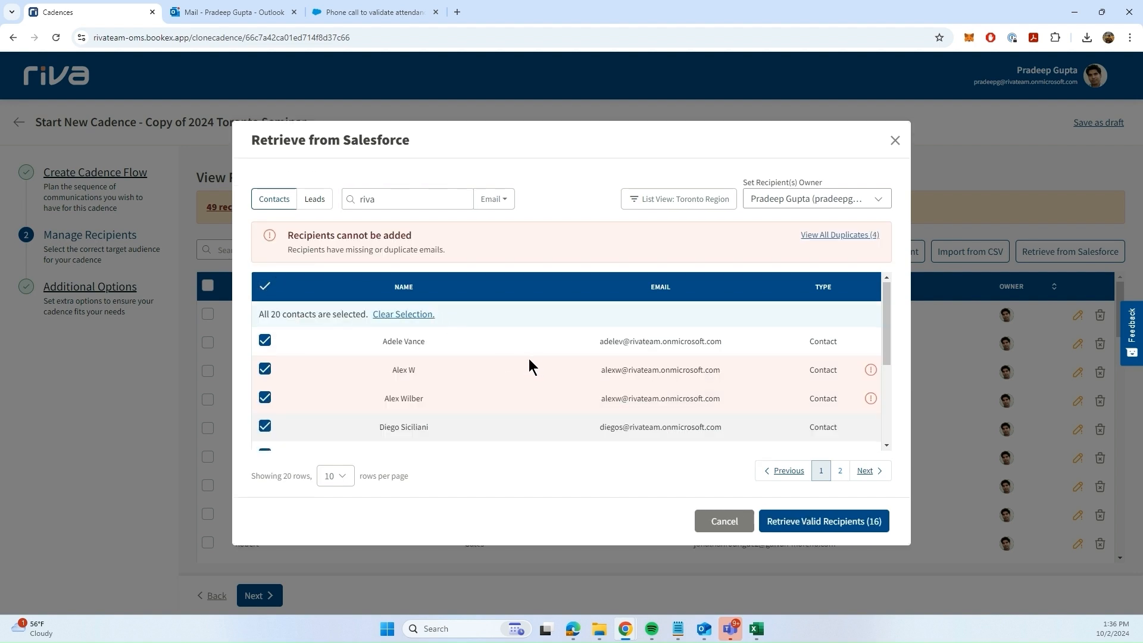
scroll(529, 358, "up", 1)
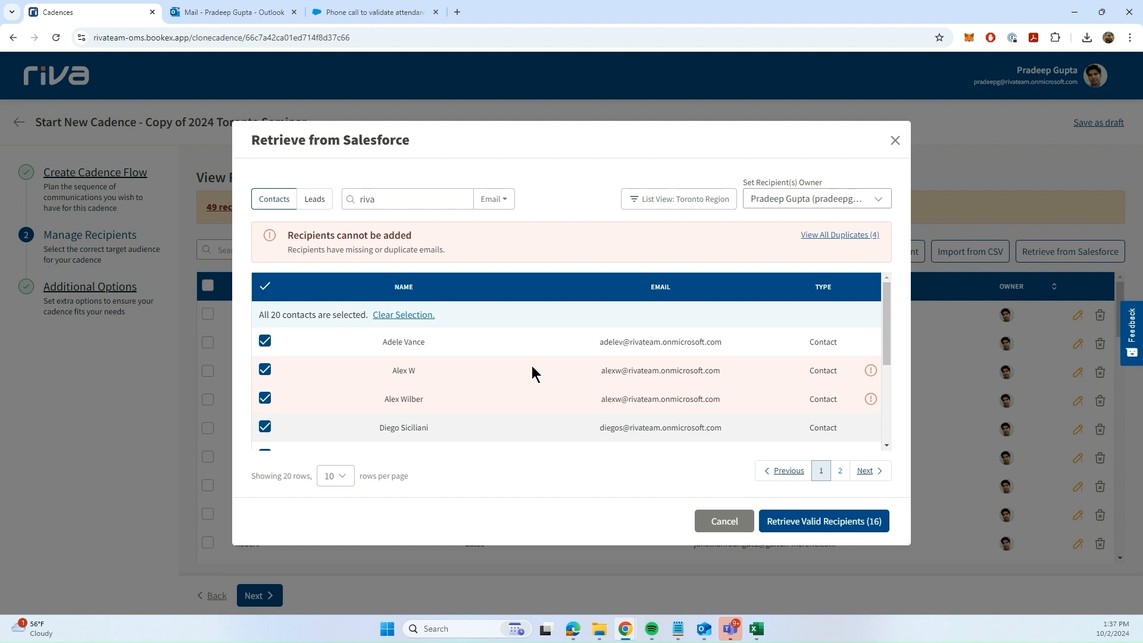
left_click(805, 535)
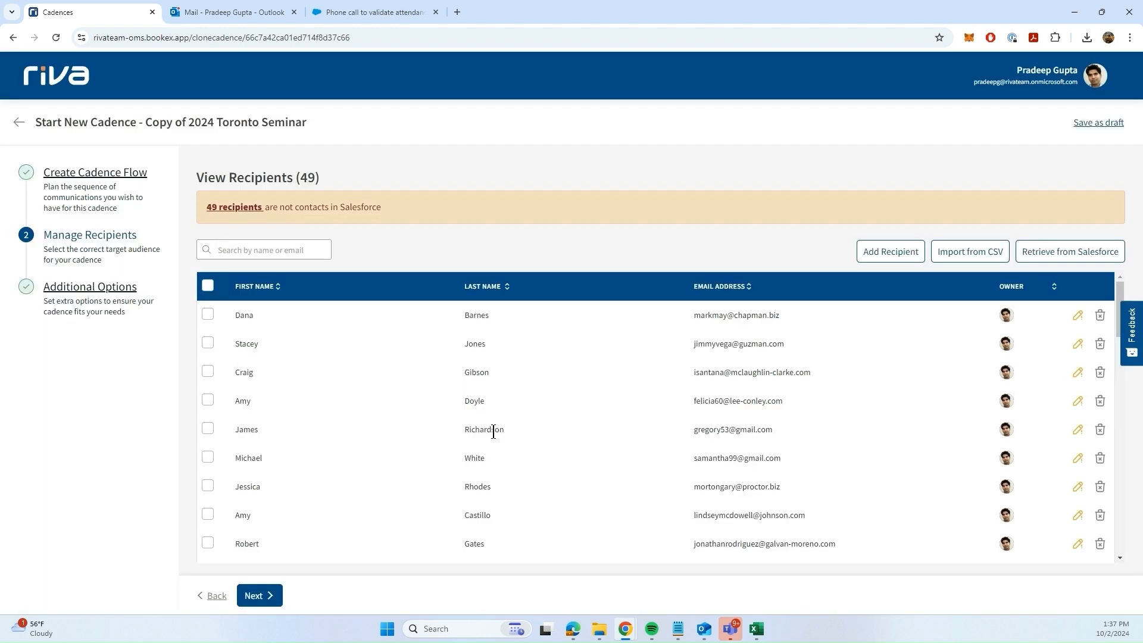
Proceed to the additional options and rename the cadence to "2024 Toronto Seminar".
left_click(266, 597)
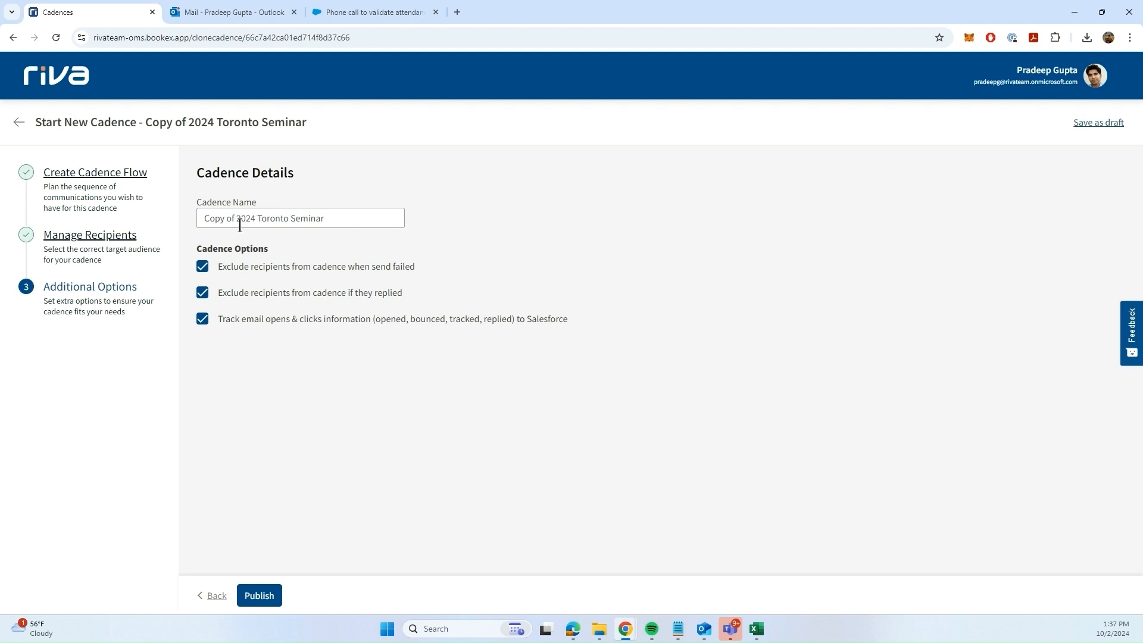
left_click_drag(237, 219, 156, 234)
key("BackSpace")
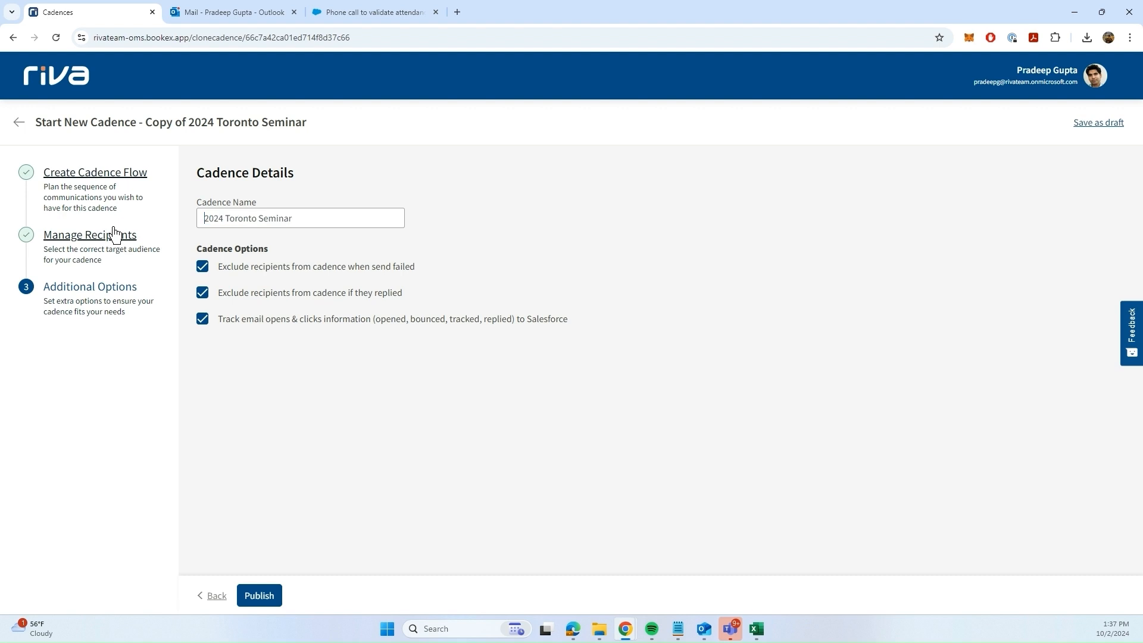